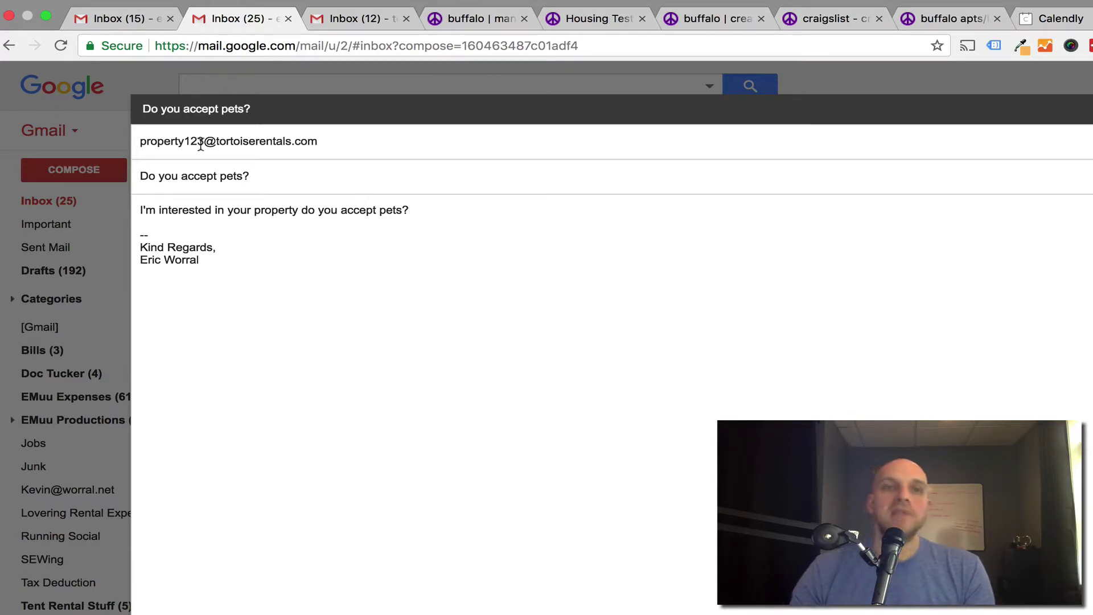
Send the 'Do you accept pets?' inquiry to the property alias and wait for its canned reply.
mouse_move(223, 147)
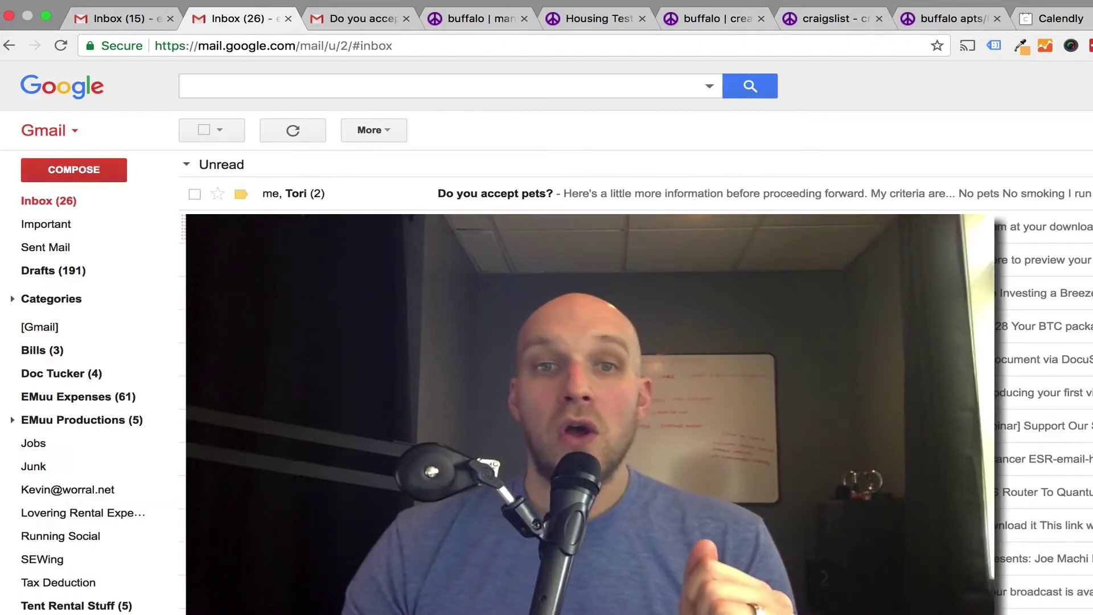
Open the pets thread, highlight the no-pets, no-smoking and background-check criteria, then follow the Calendly link.
left_click(498, 198)
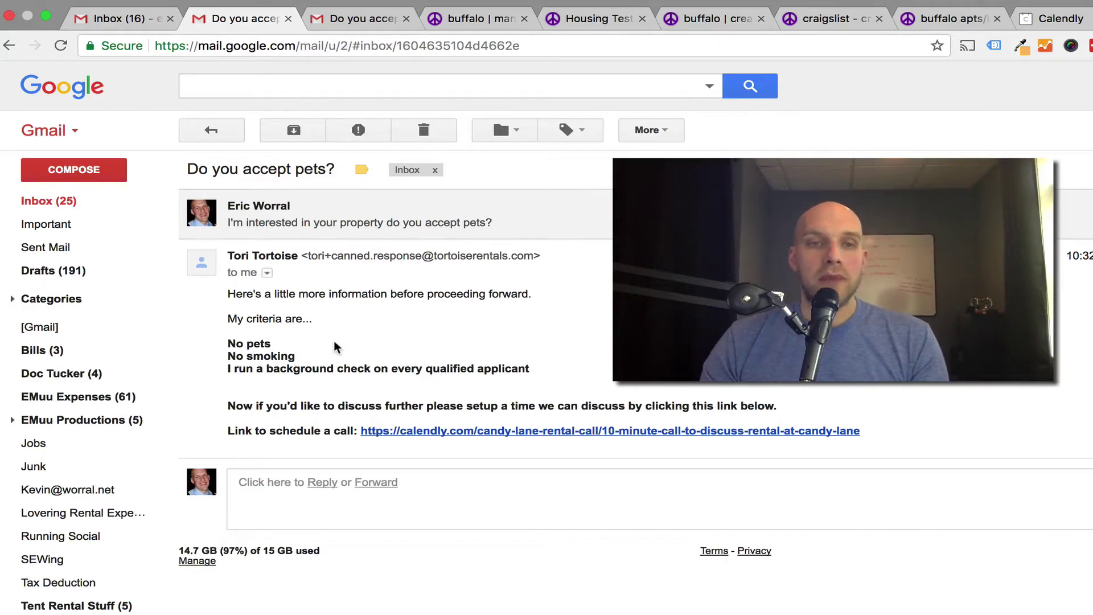
left_click_drag(273, 345, 221, 346)
left_click_drag(316, 358, 209, 360)
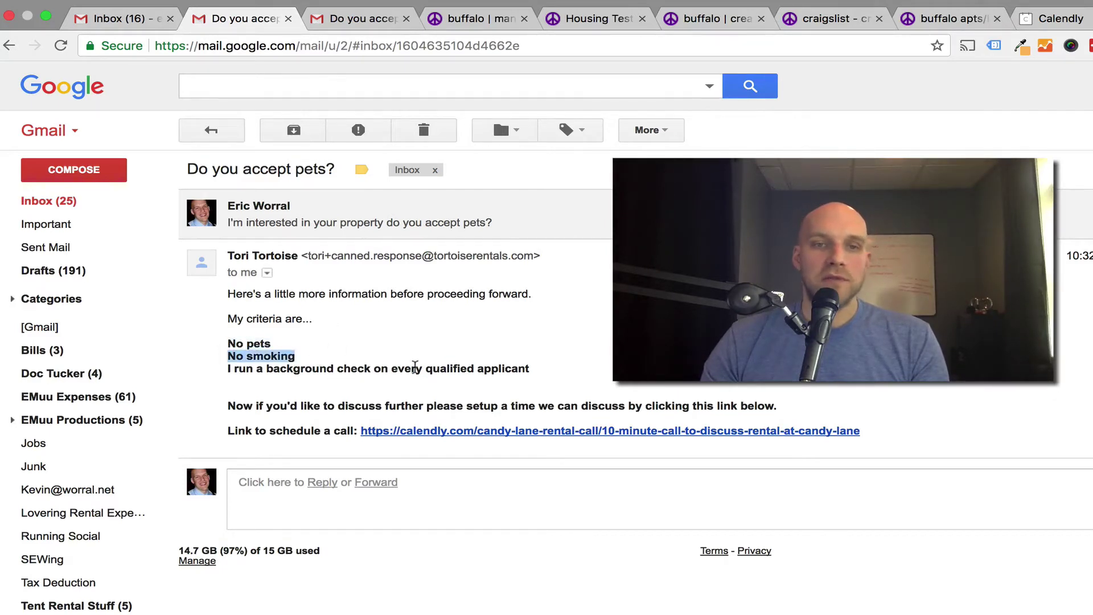
left_click_drag(539, 377, 200, 378)
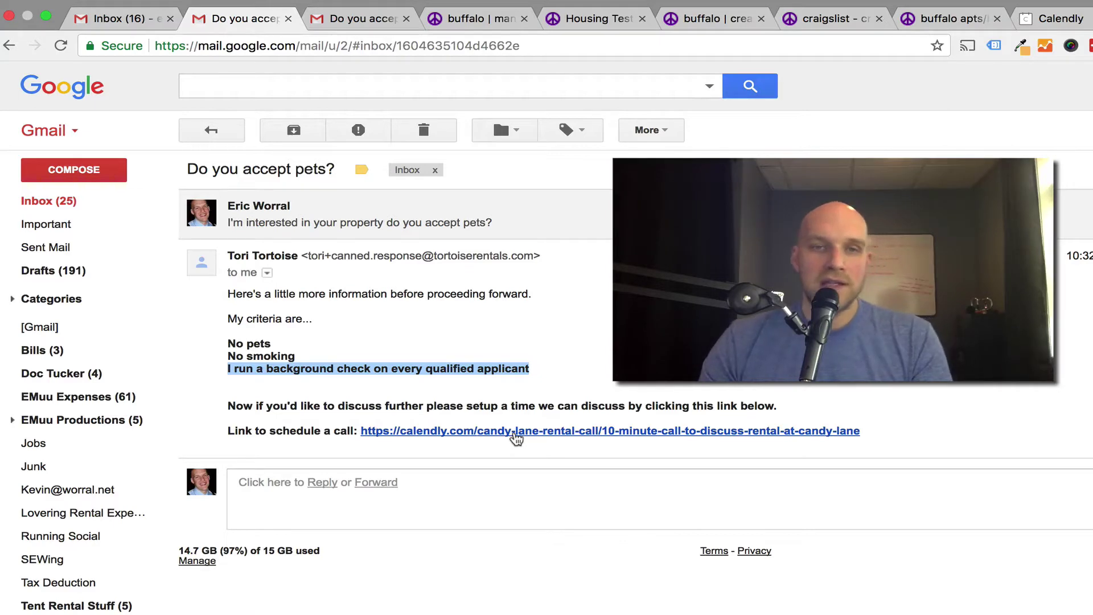
left_click(515, 431)
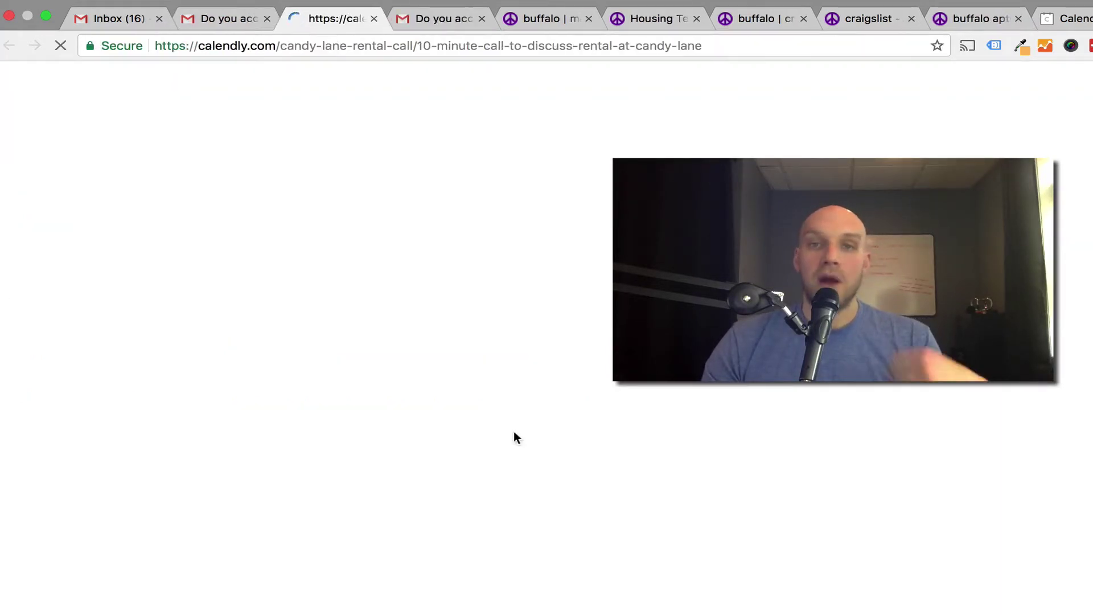
On the Calendly booking page, pick Thursday, December 14 and the 07:30pm slot.
left_click(224, 19)
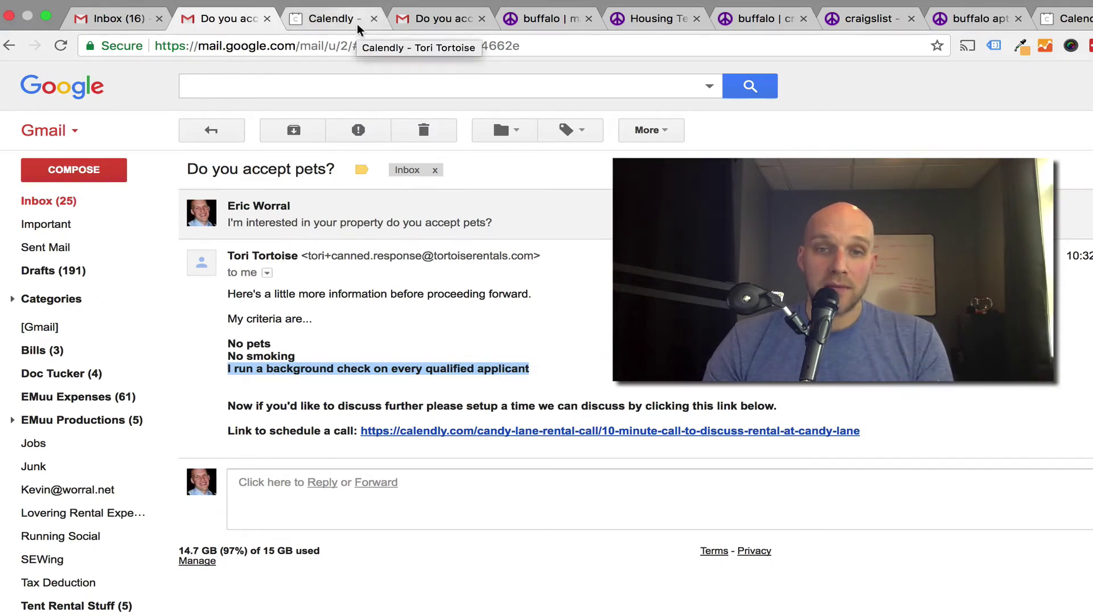
left_click(351, 22)
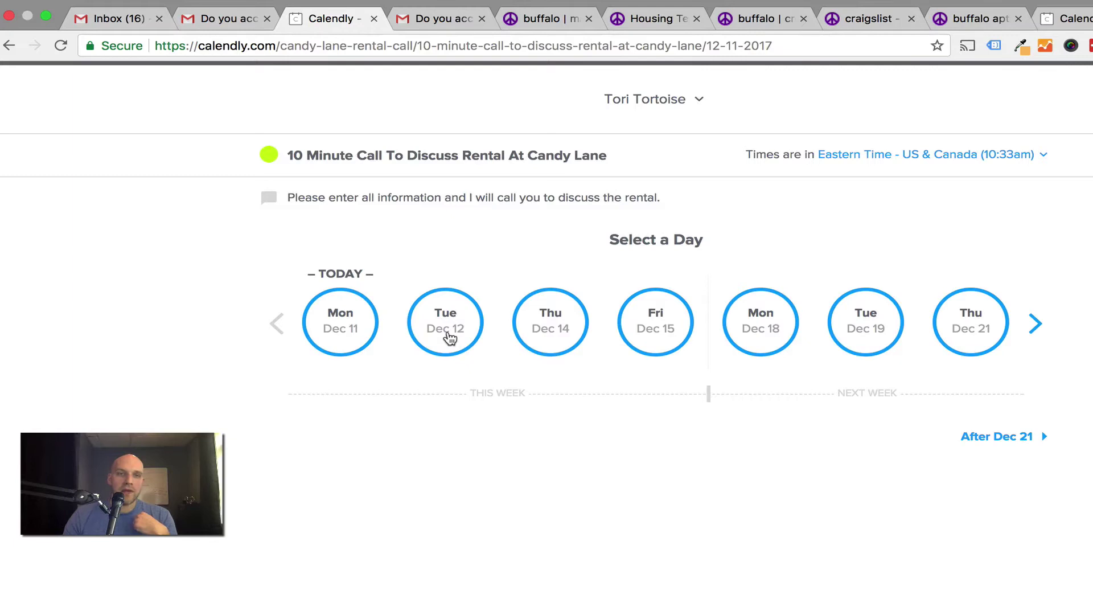
left_click(539, 327)
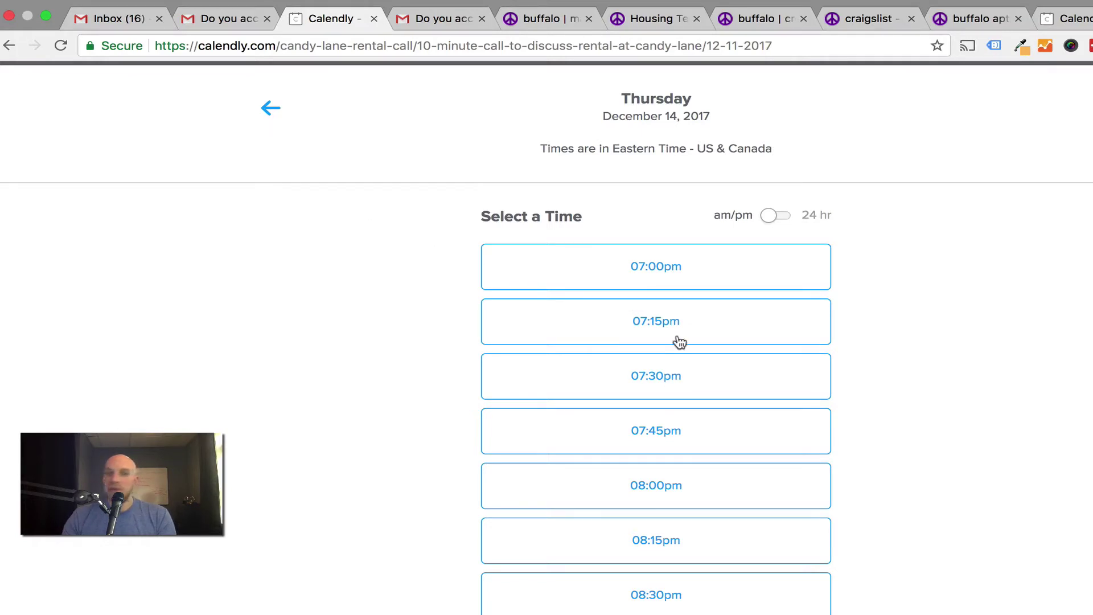
left_click(679, 383)
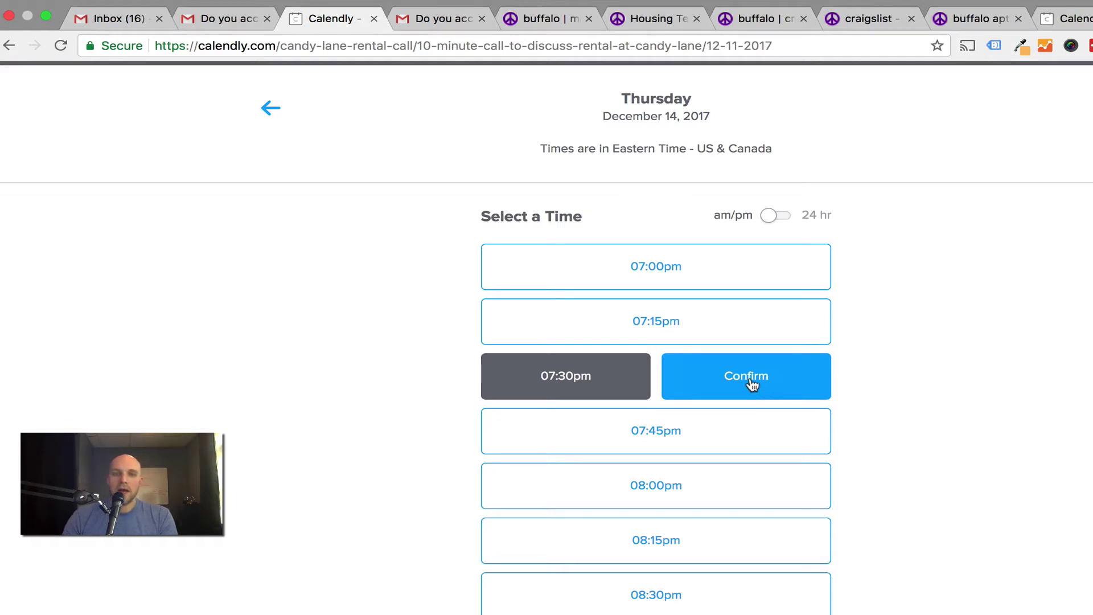
Confirm the 07:30pm slot, check the prefilled e-mail, add a contact phone number, and schedule the call.
left_click(750, 380)
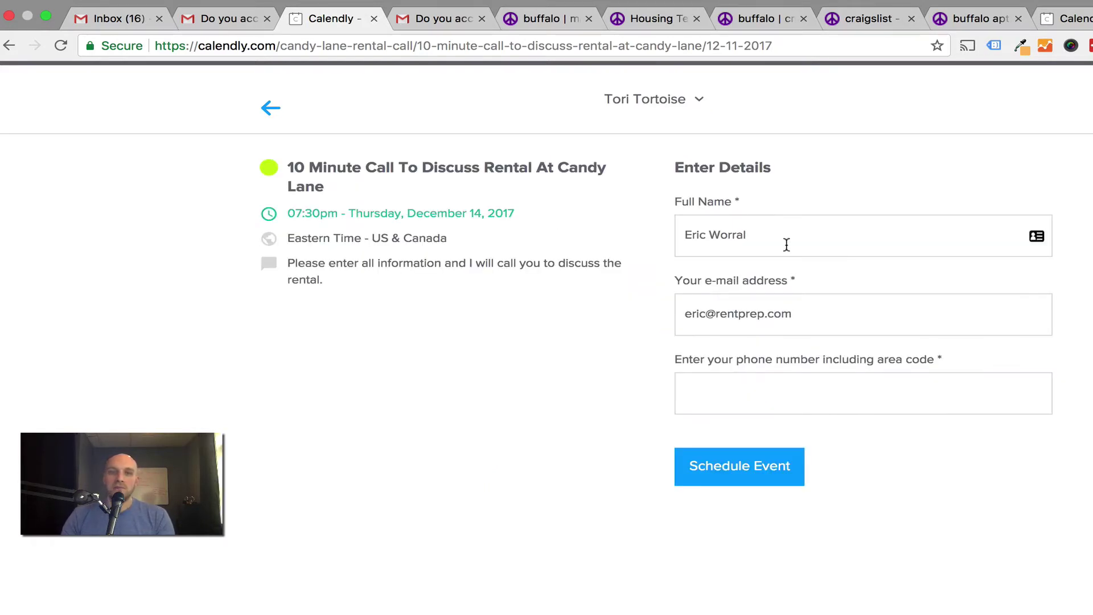
left_click_drag(794, 314, 644, 300)
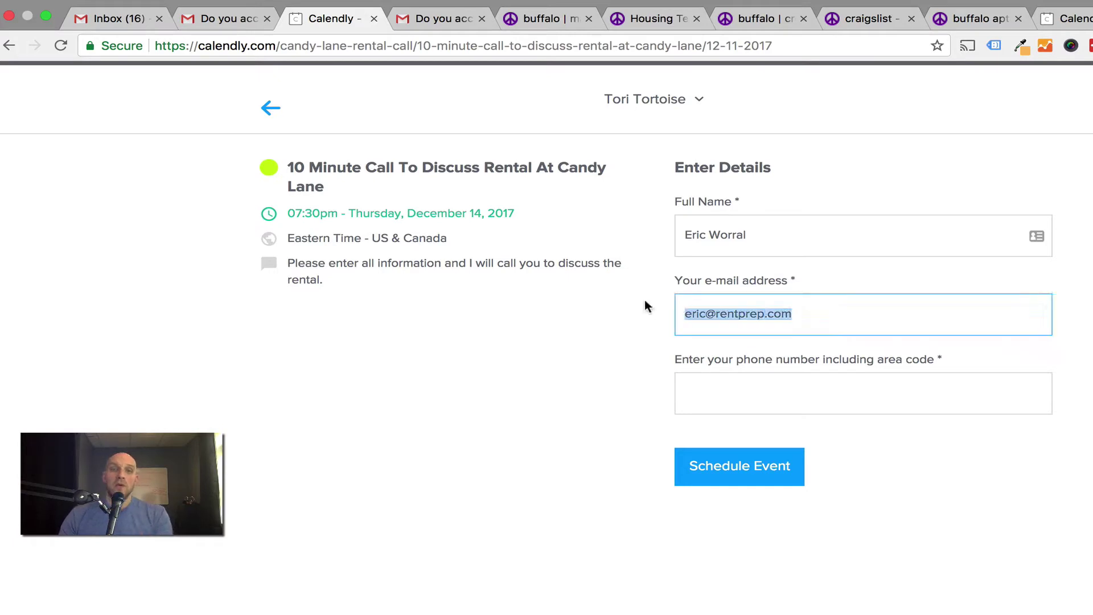
left_click(792, 387)
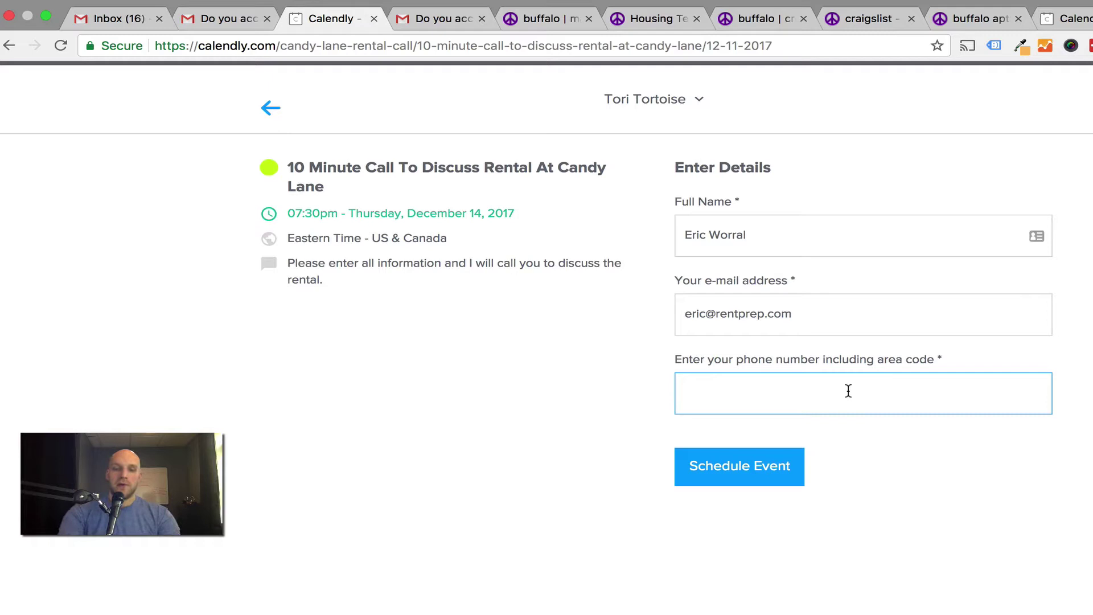
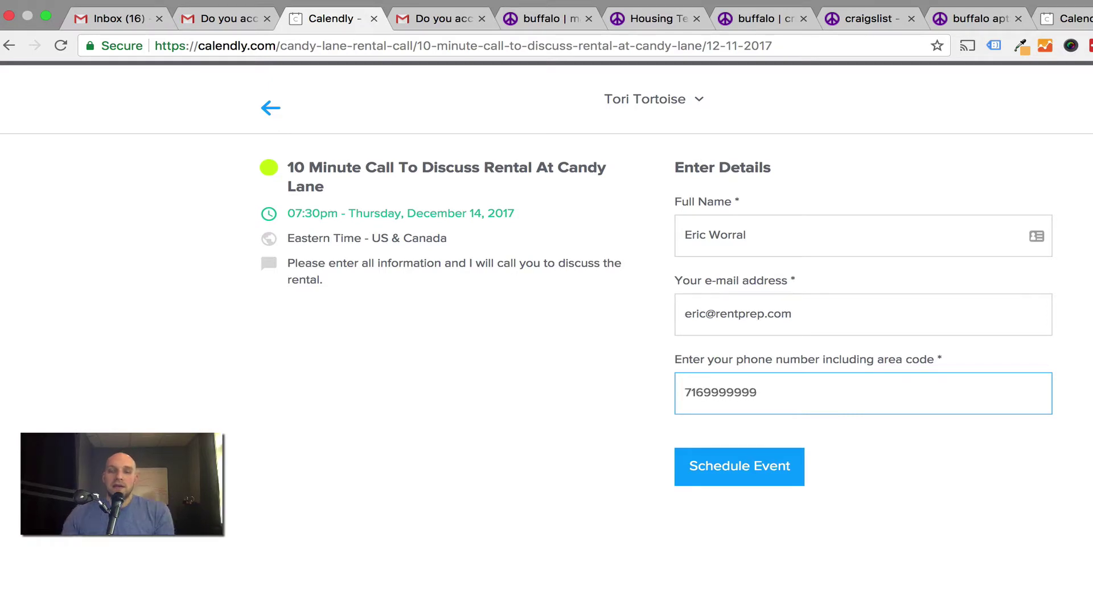
left_click(737, 467)
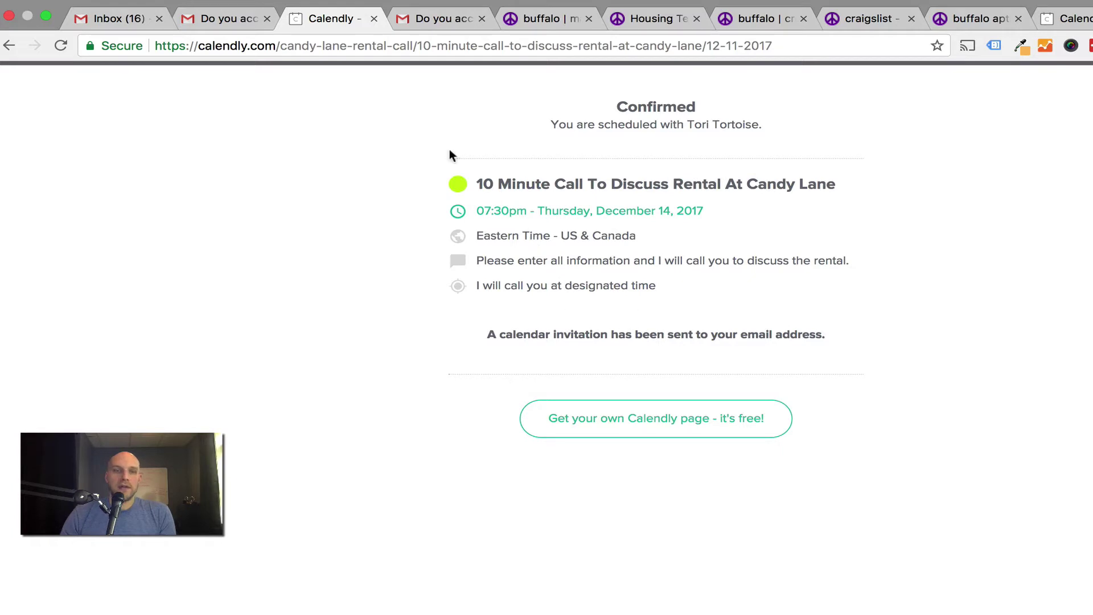
In the Inbox (17) account, open the invitation email for the December 14, 7:30pm rental call.
left_click(114, 18)
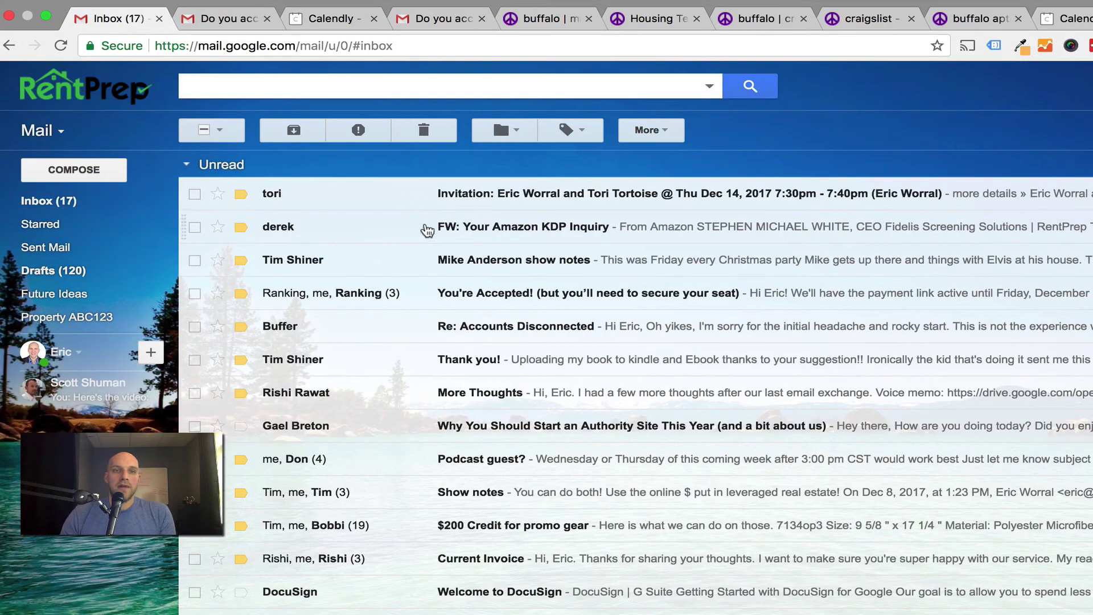
left_click(521, 196)
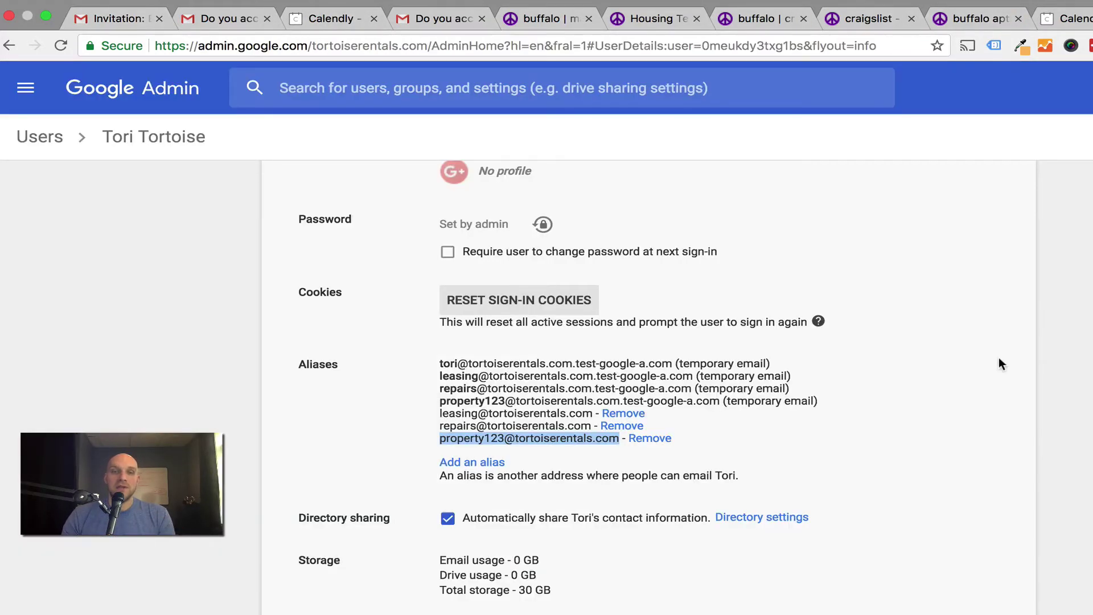
scroll(946, 355, "up", 10)
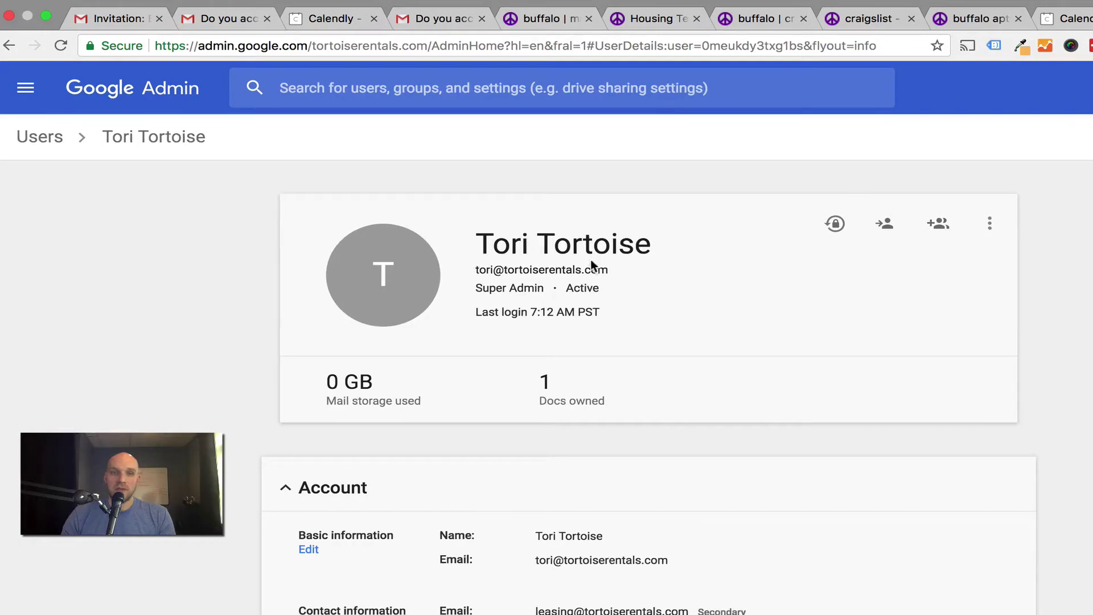
Check the user's name and property inquiry alias in Google Admin, then show the Housing Test reply options.
left_click_drag(607, 270, 478, 276)
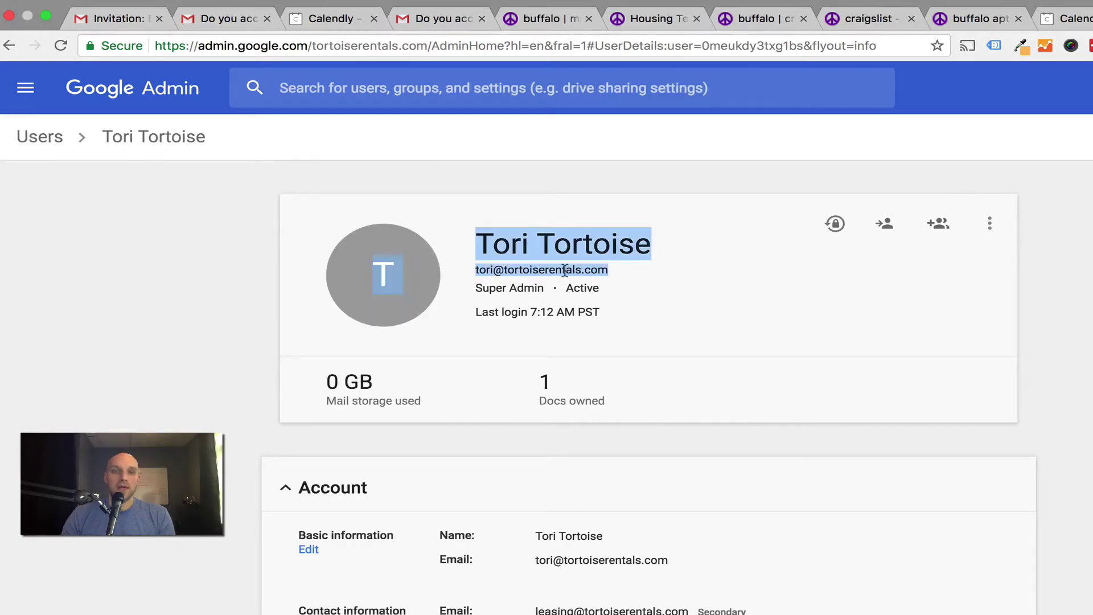
left_click(624, 272)
scroll(626, 284, "down", 10)
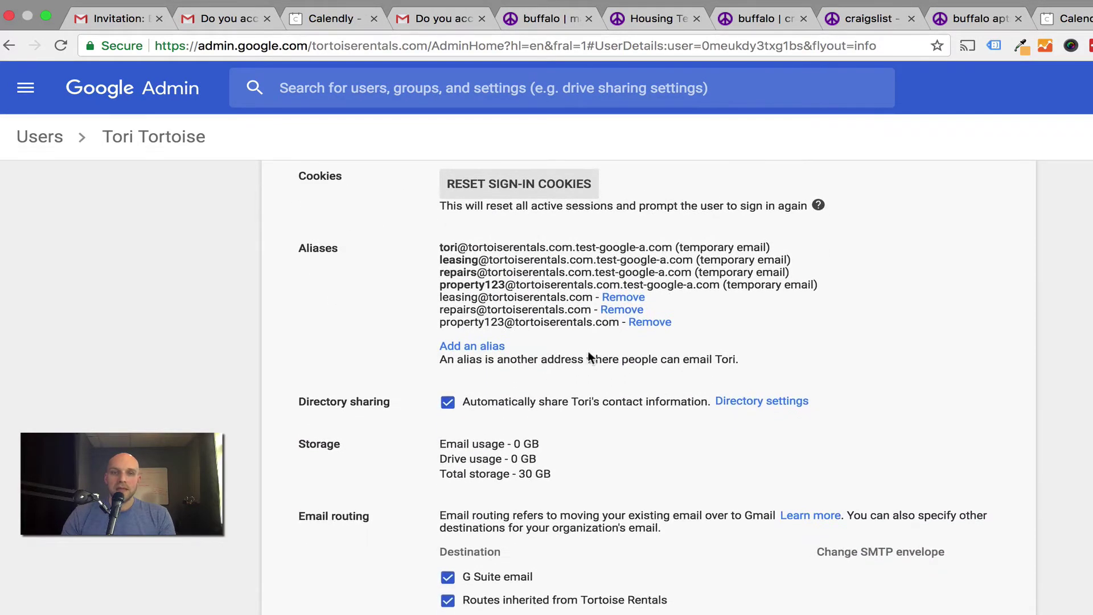
left_click_drag(438, 323, 620, 326)
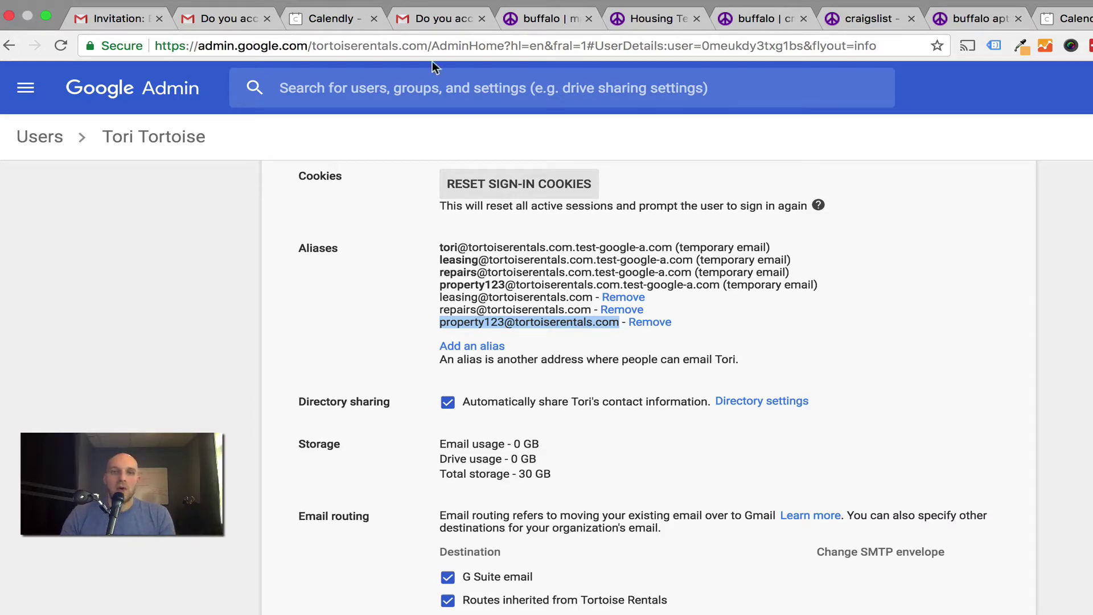
left_click(531, 23)
left_click(650, 23)
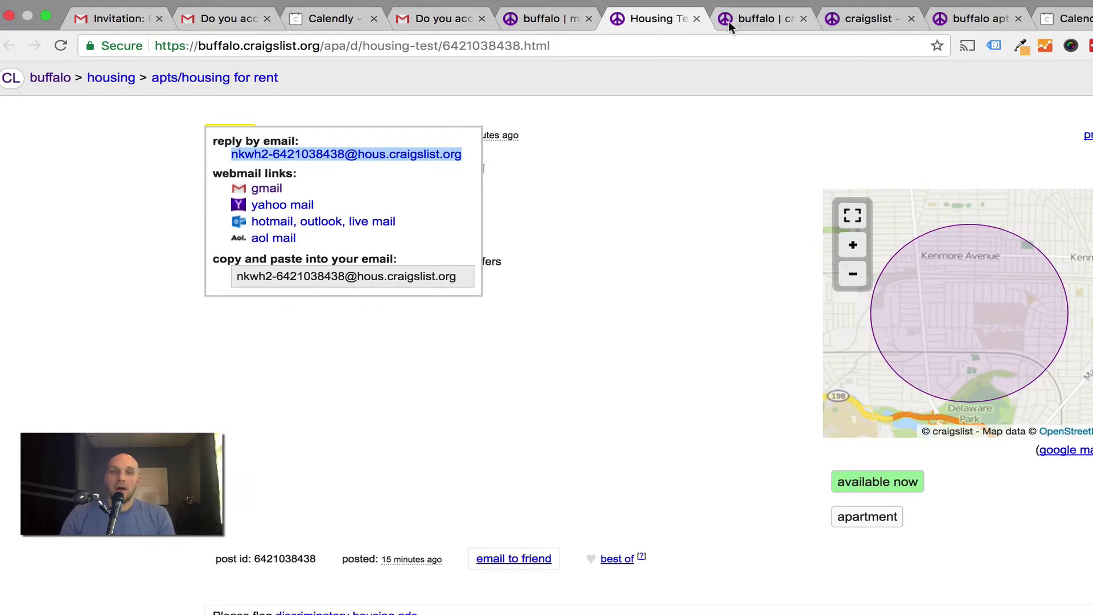
Look through the Craigslist tabs and settle on the $3000 Housing Test management page with its listing URL.
left_click(742, 22)
left_click(858, 22)
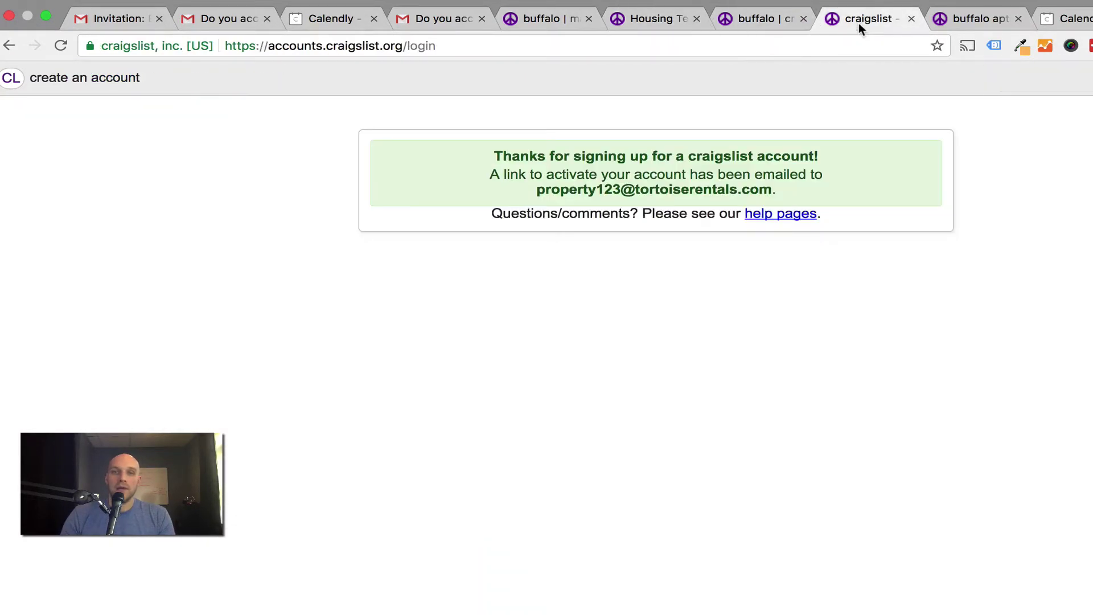
left_click(995, 19)
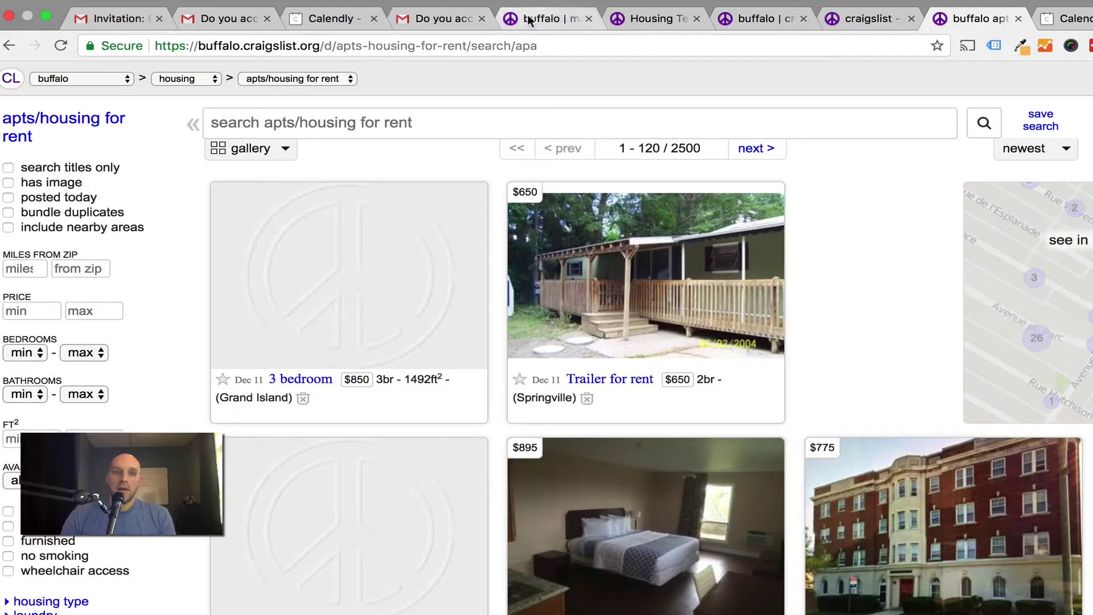
left_click(546, 19)
scroll(573, 459, "down", 3)
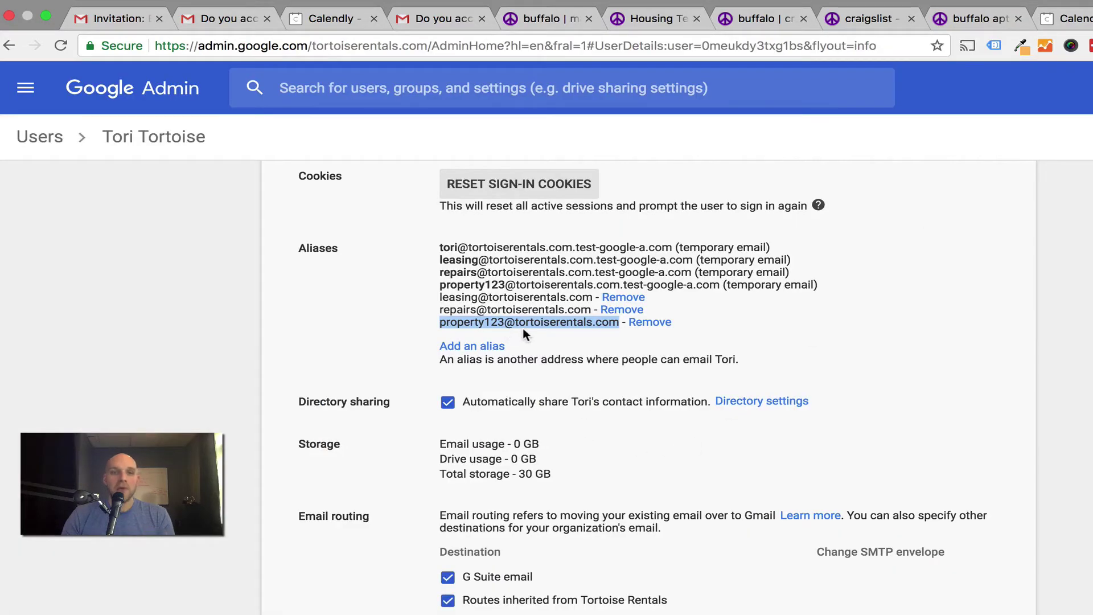
left_click(429, 16)
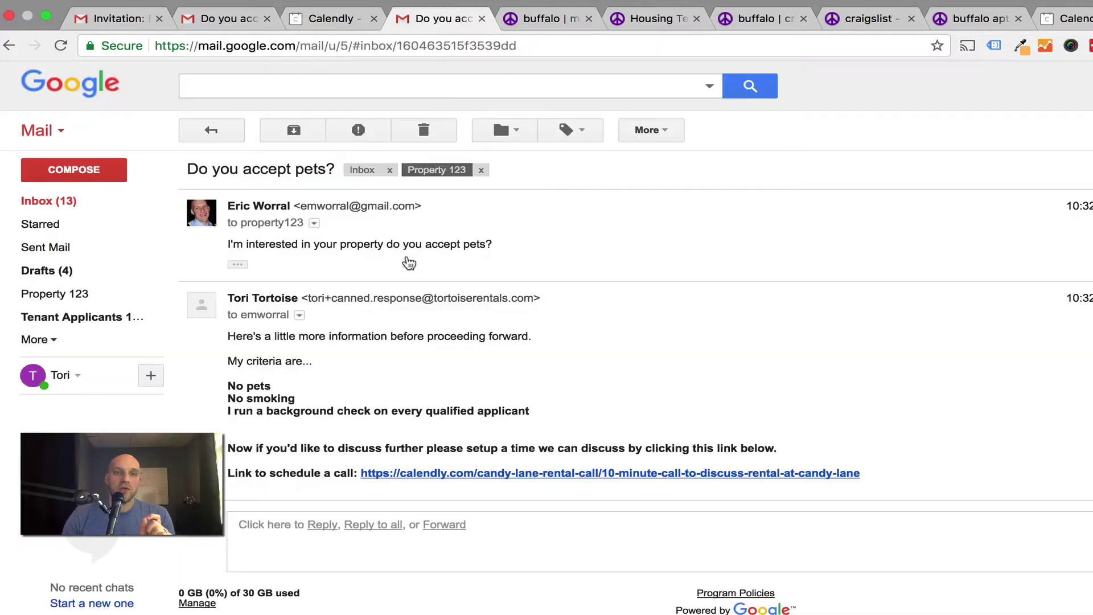
left_click(545, 19)
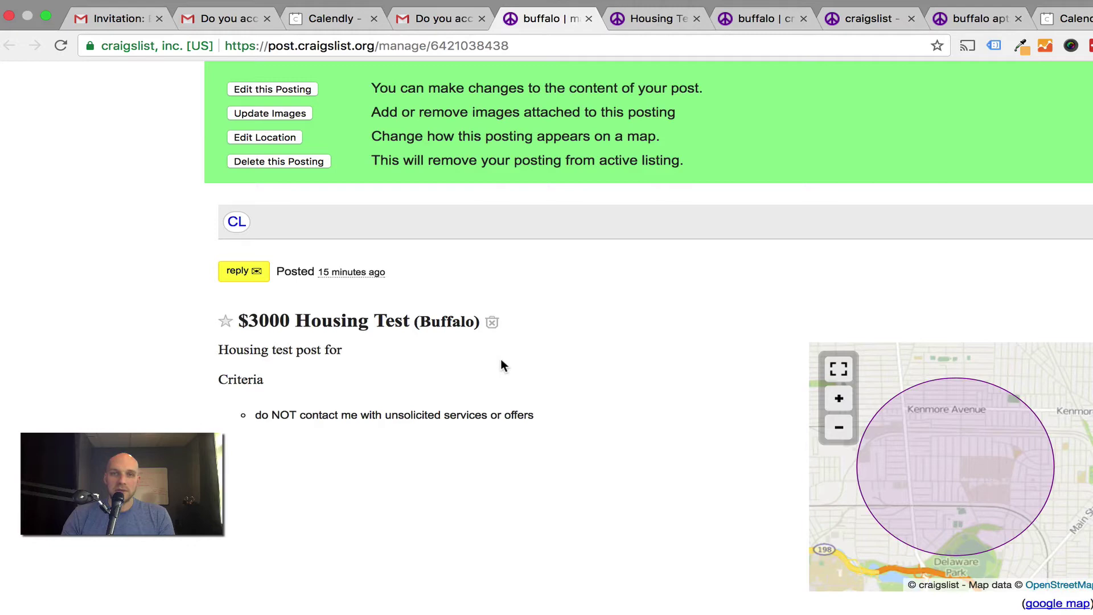
scroll(353, 233, "down", 1)
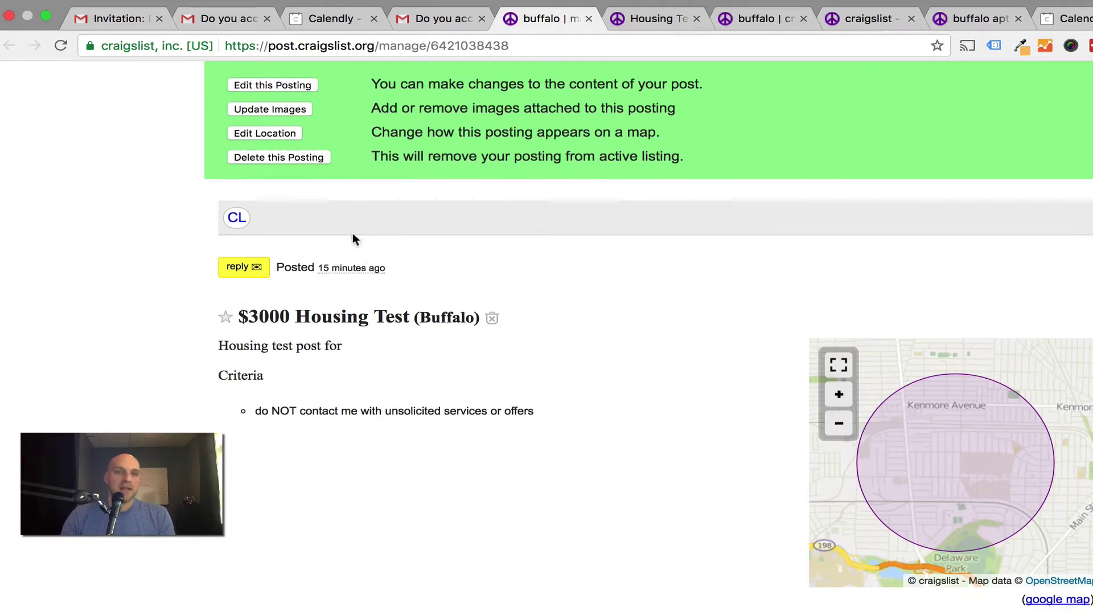
scroll(277, 364, "up", 3)
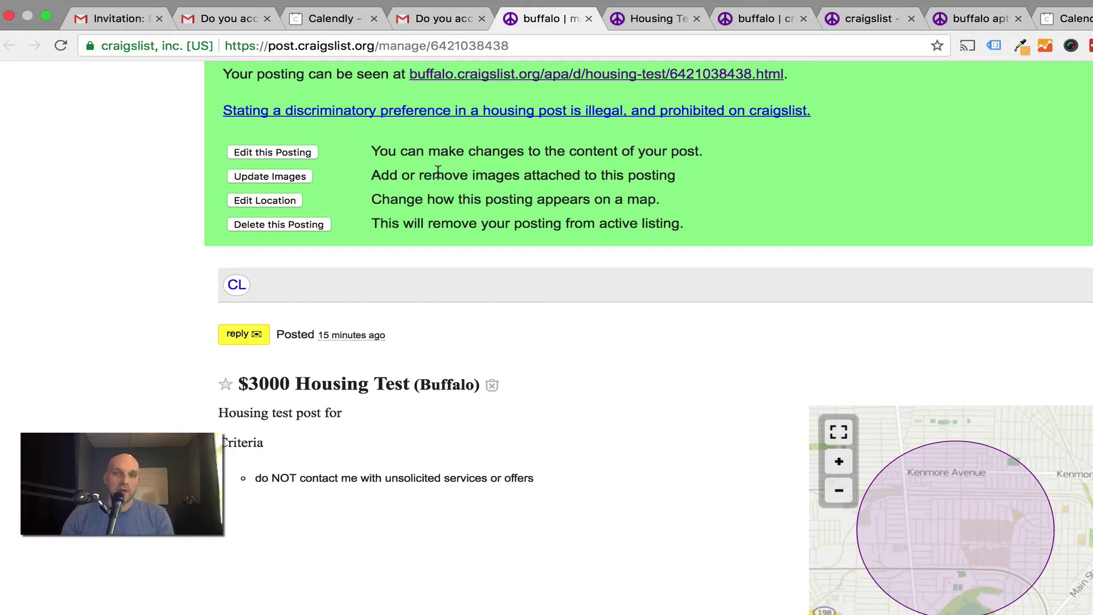
Search Gmail's Labs settings for 'canned' to confirm Canned Responses is enabled, then go back to Inbox.
left_click(227, 38)
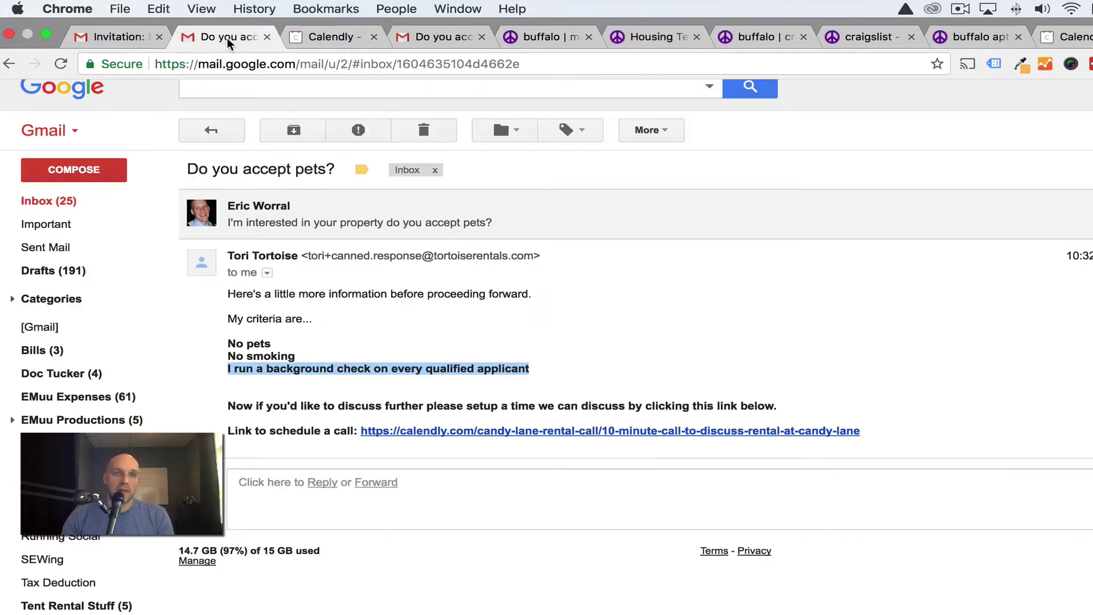
left_click(428, 36)
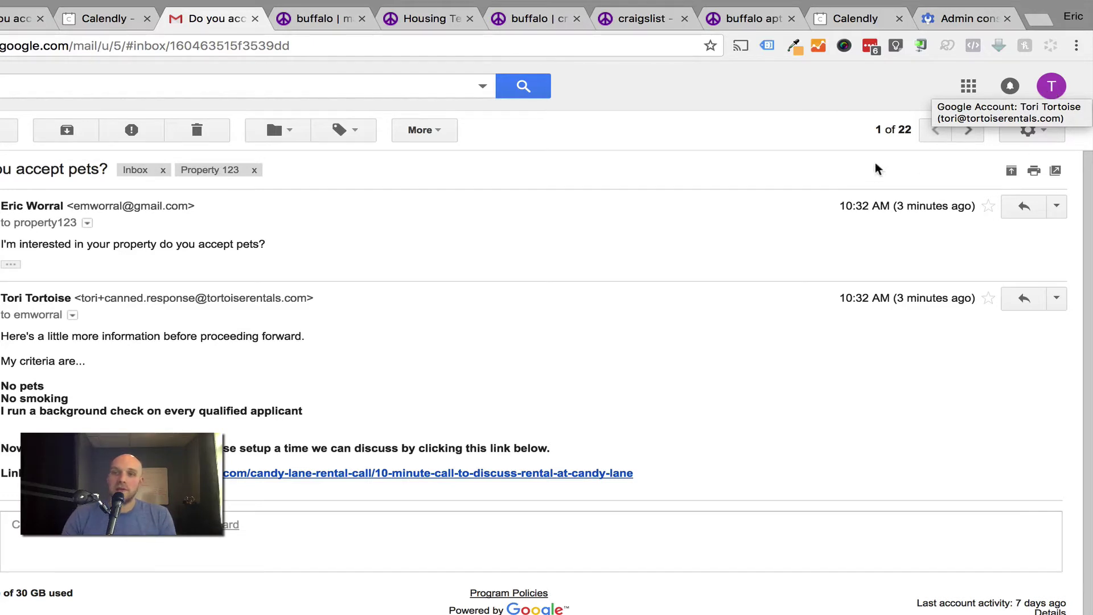
left_click(1042, 132)
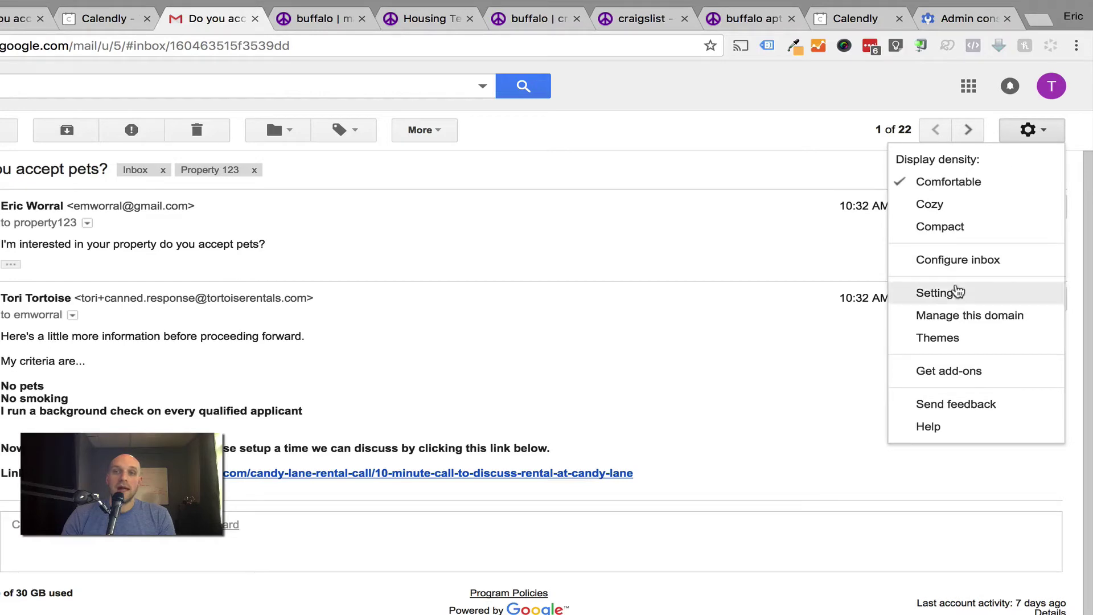
left_click(956, 292)
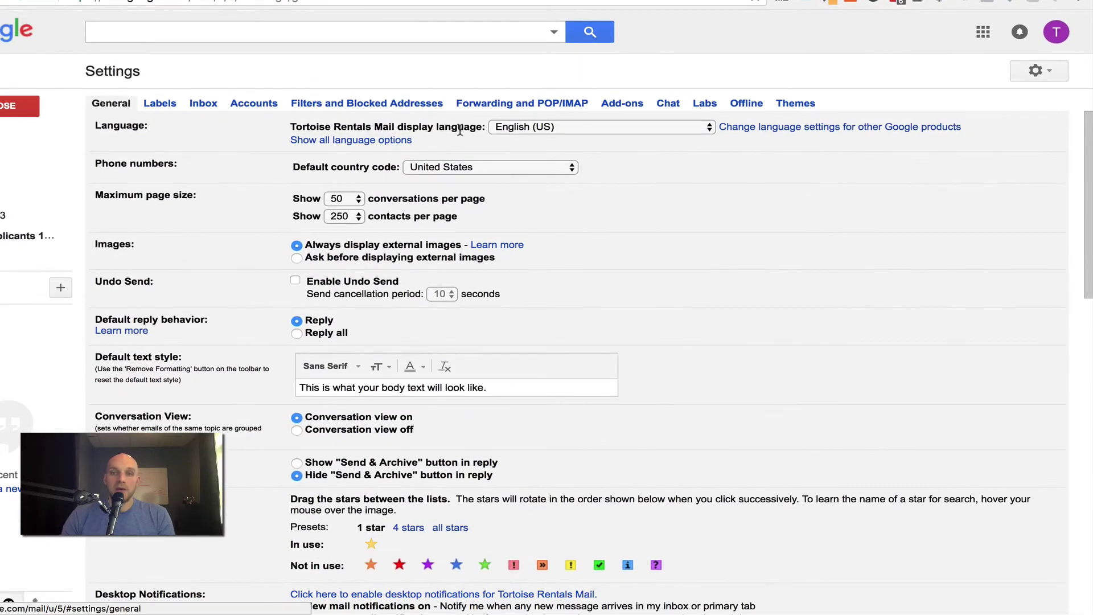
left_click(704, 103)
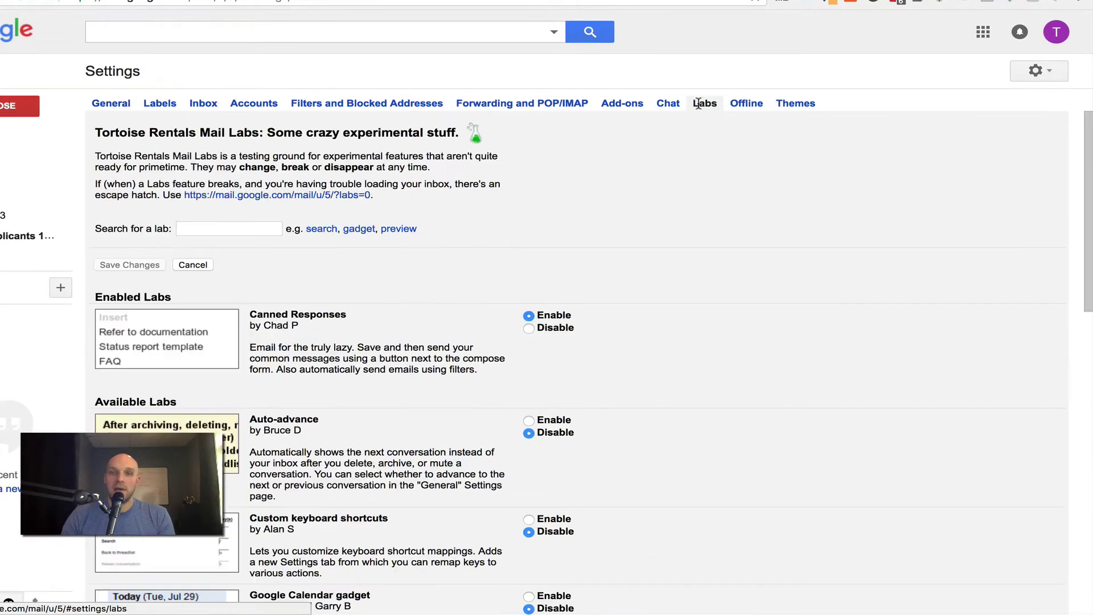
left_click(209, 228)
type("canned")
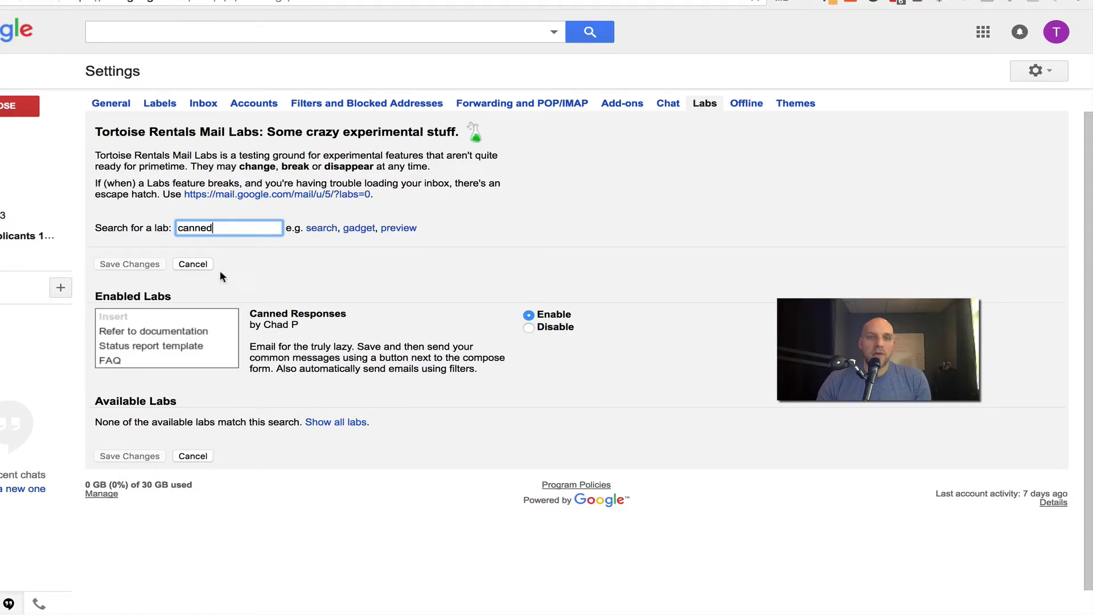
left_click(51, 147)
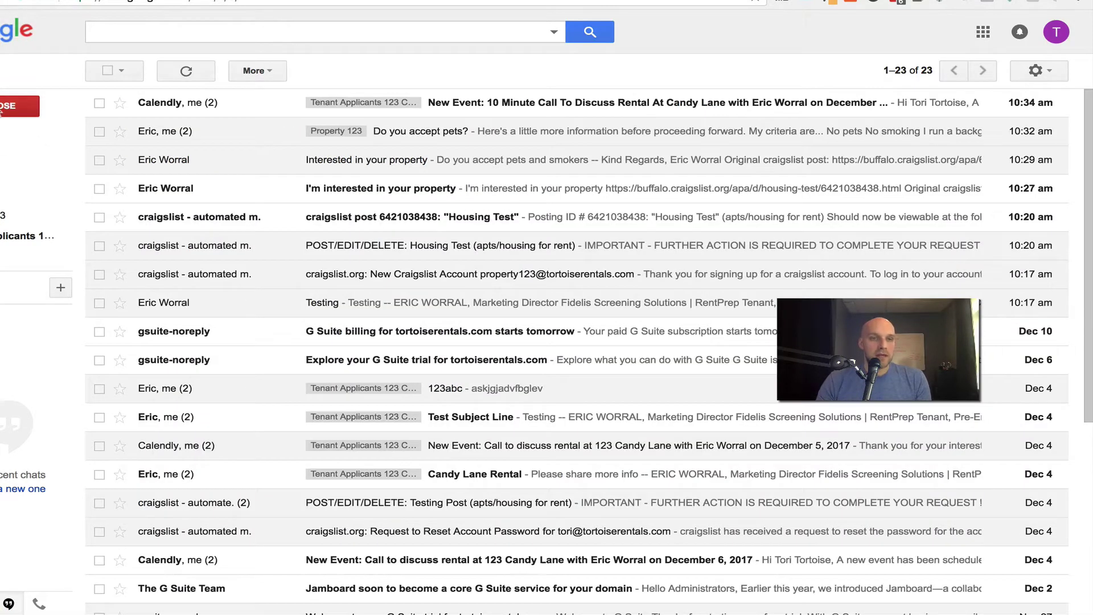
Compose a new draft with the subject 'Example 123' and a random-text placeholder body.
left_click(6, 107)
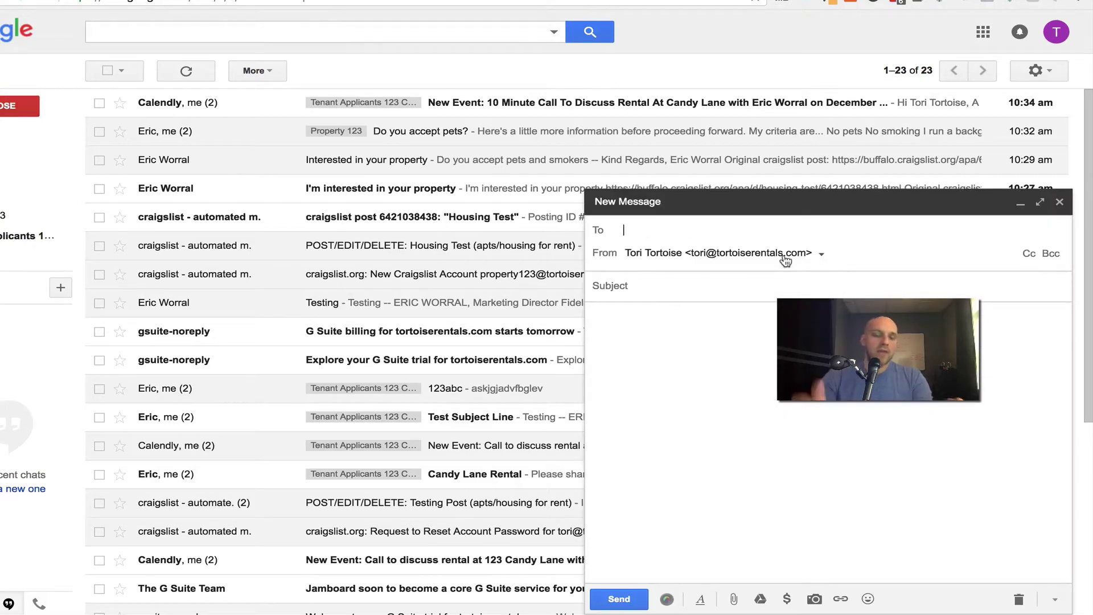
left_click(652, 290)
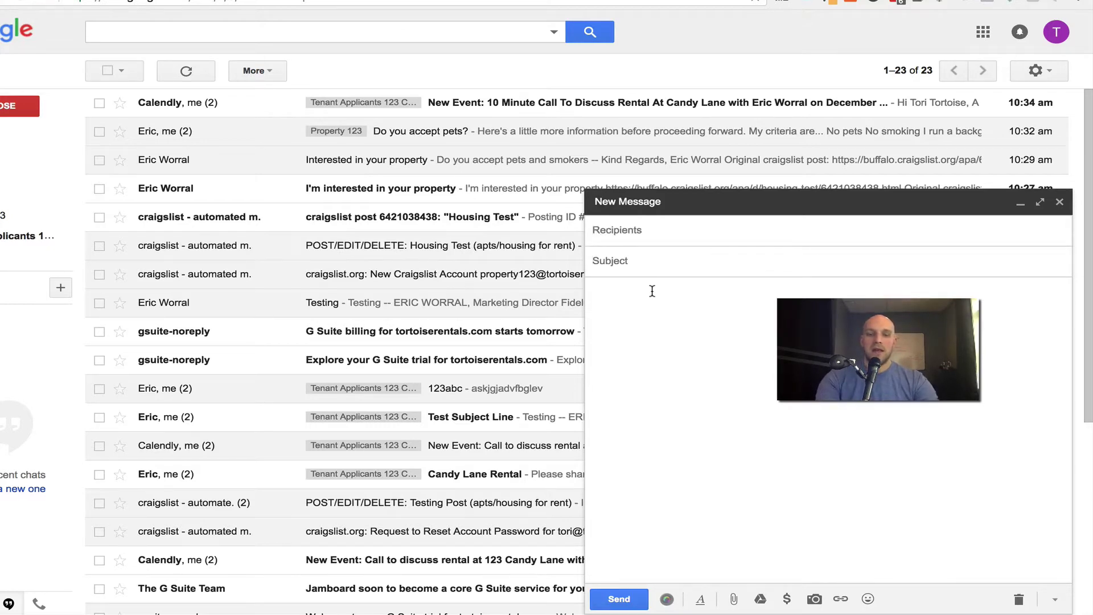
type("Thank you fo r")
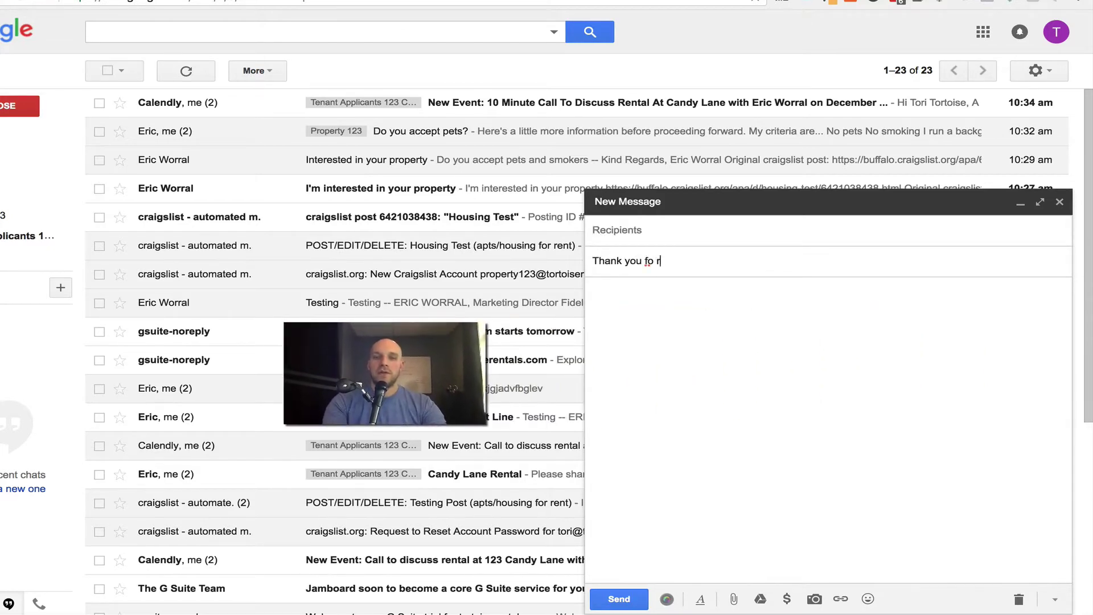
type("you")
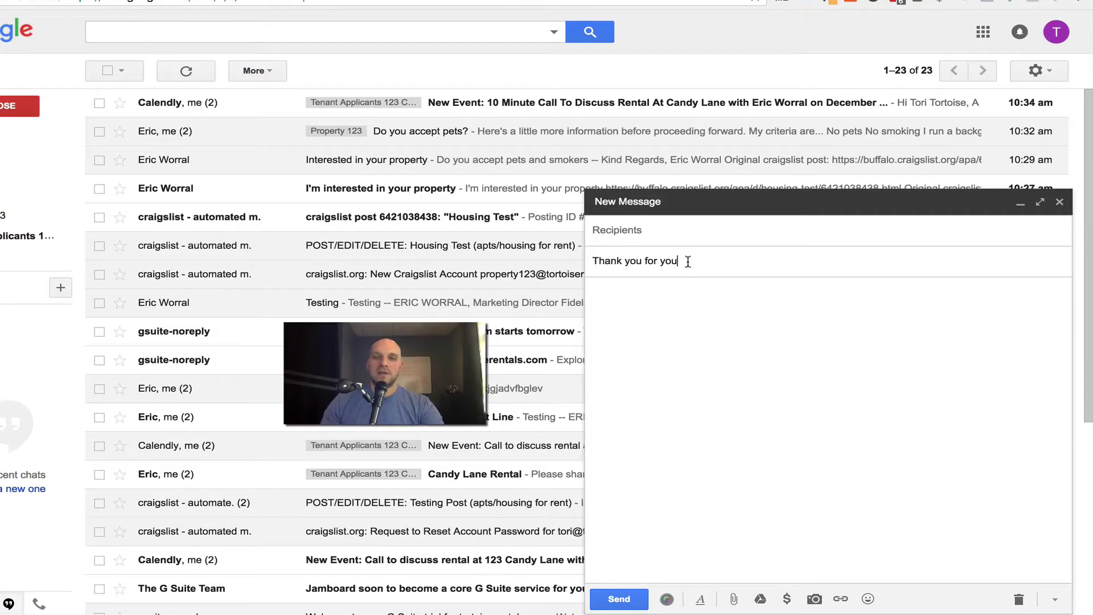
triple_click(687, 261)
type("Exa")
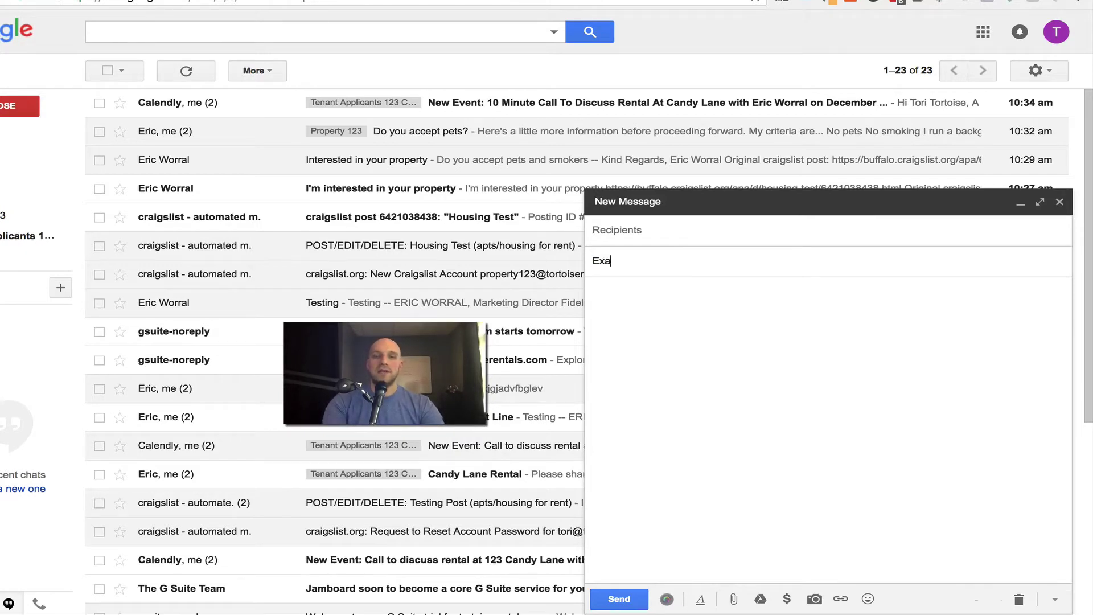
type("mp")
key("BackSpace")
key("BackSpace")
type("mp")
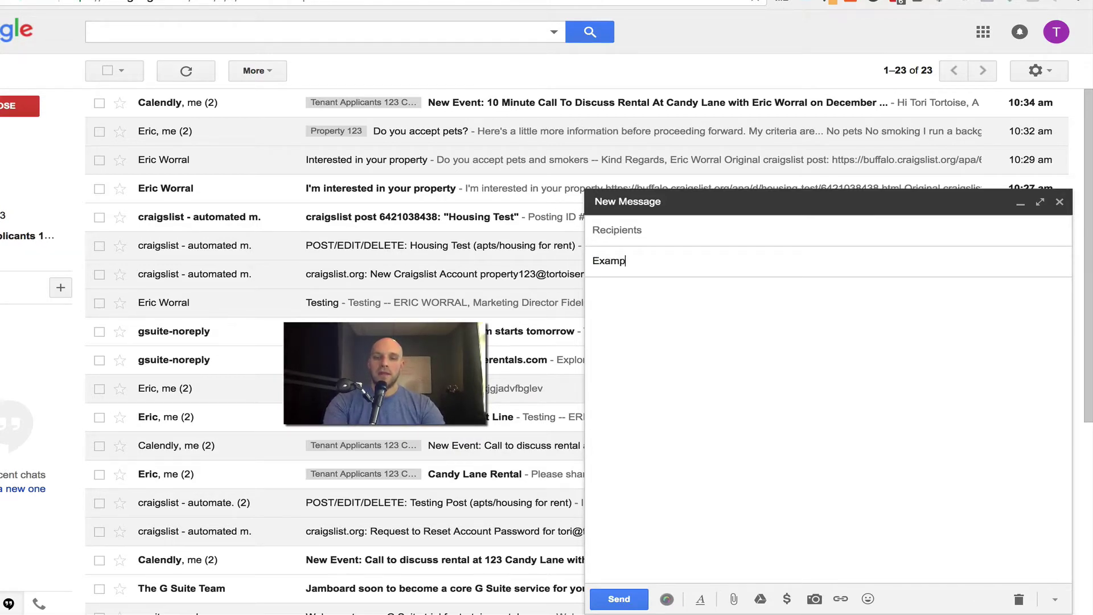
type("le 123")
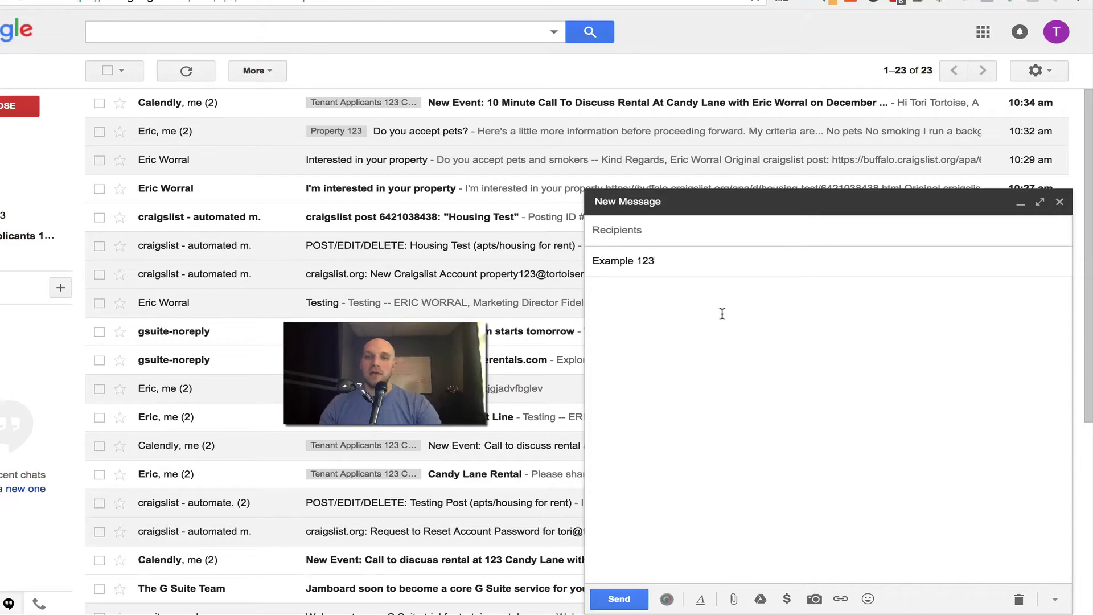
left_click(722, 313)
type("sdiuhsihoaoahgetohi")
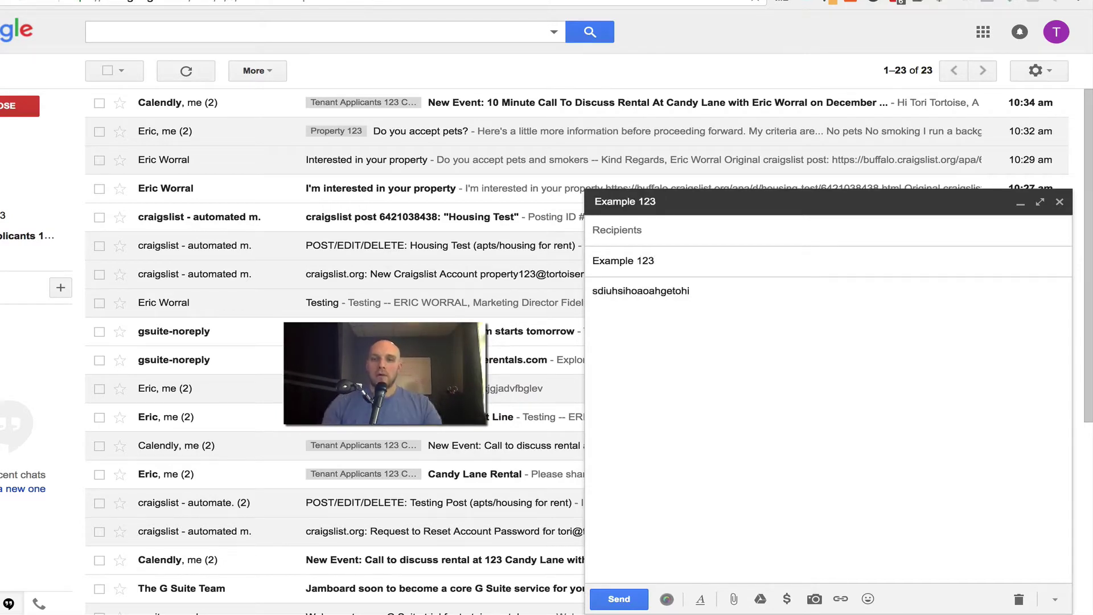
From the draft's More options menu, create a new canned response keeping the name 'Example 123'.
left_click(1054, 601)
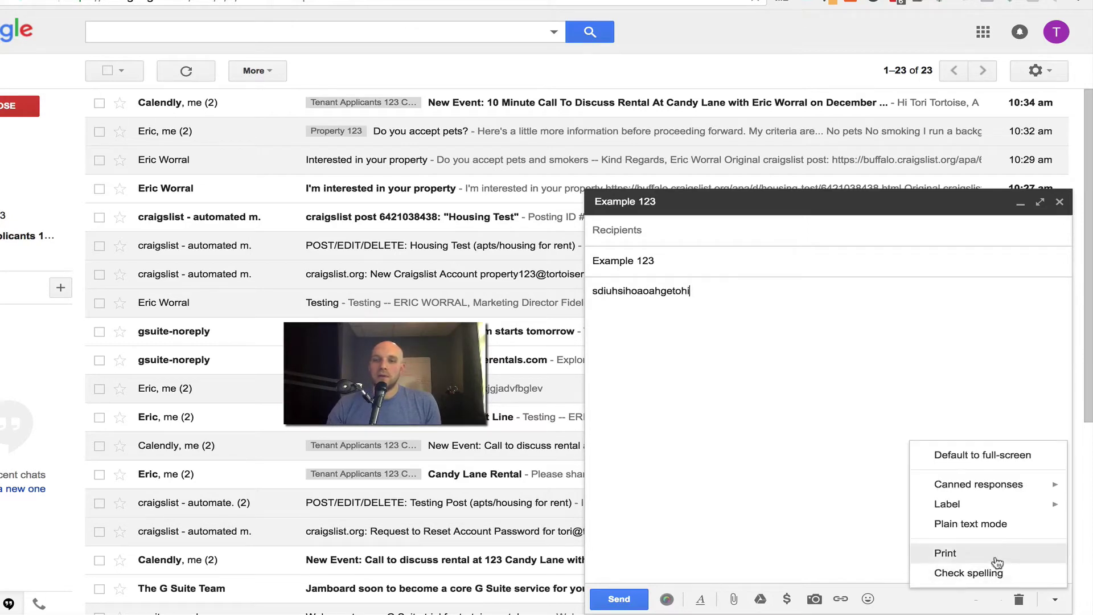
mouse_move(994, 488)
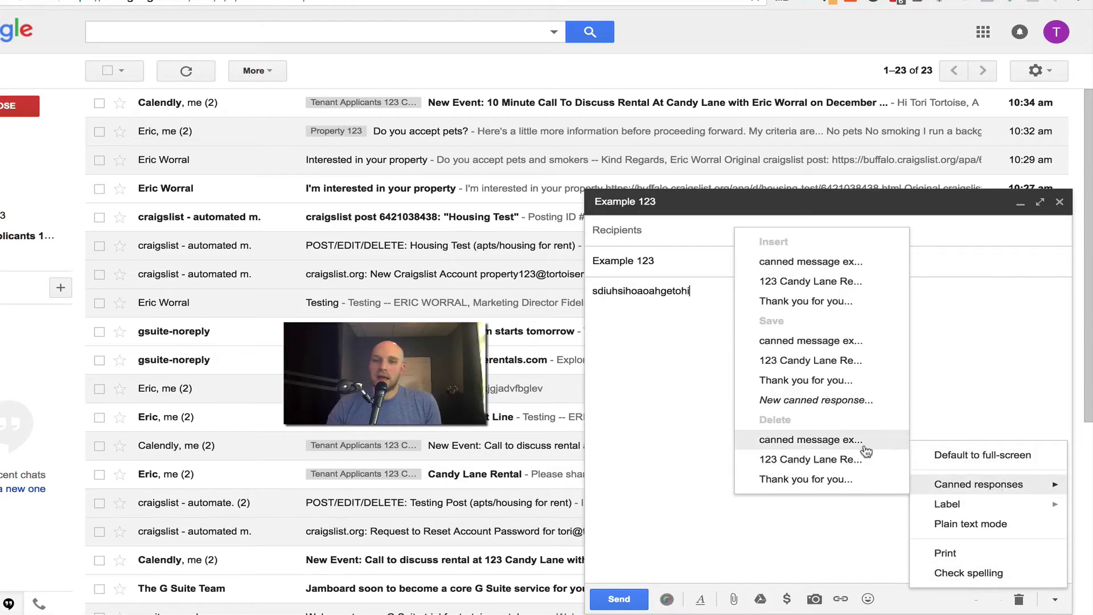
left_click(833, 400)
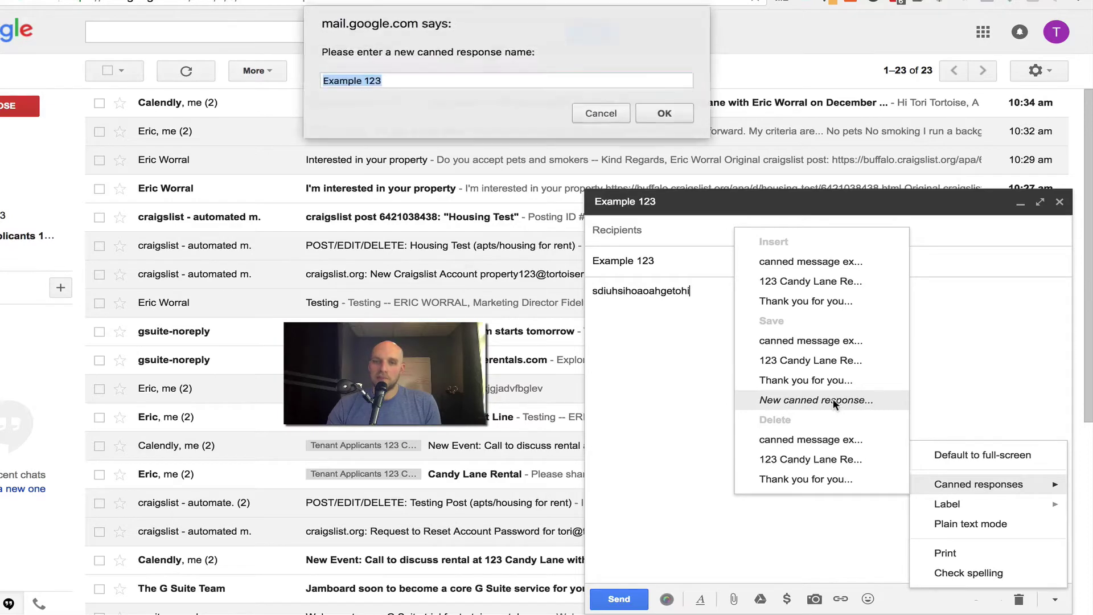
left_click(402, 78)
left_click(664, 114)
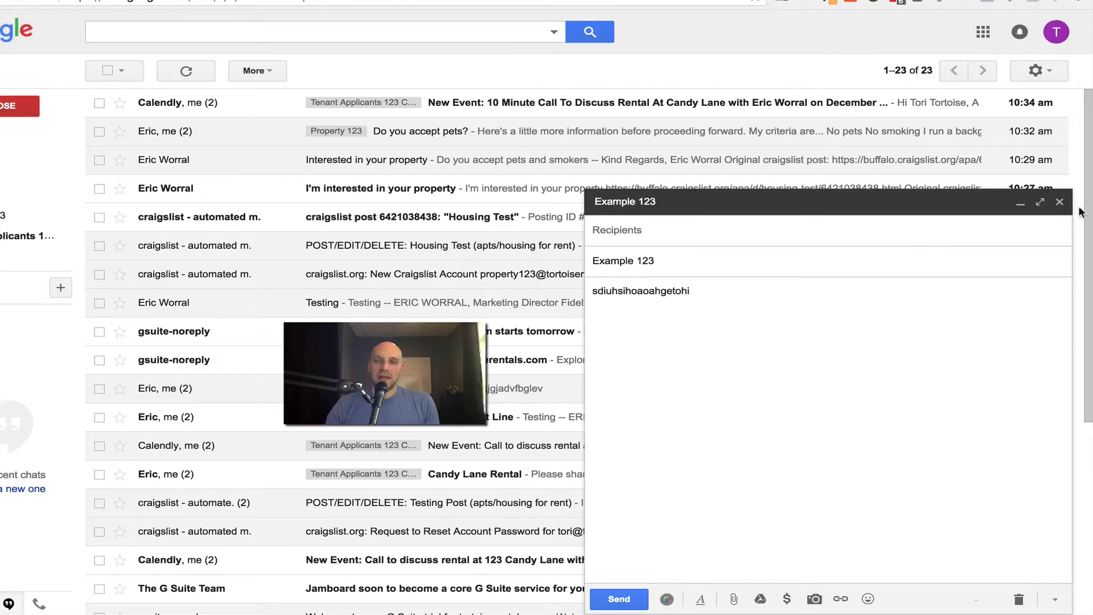
Close the Example 123 draft and search for mail sent To the property inquiry address.
left_click(1059, 201)
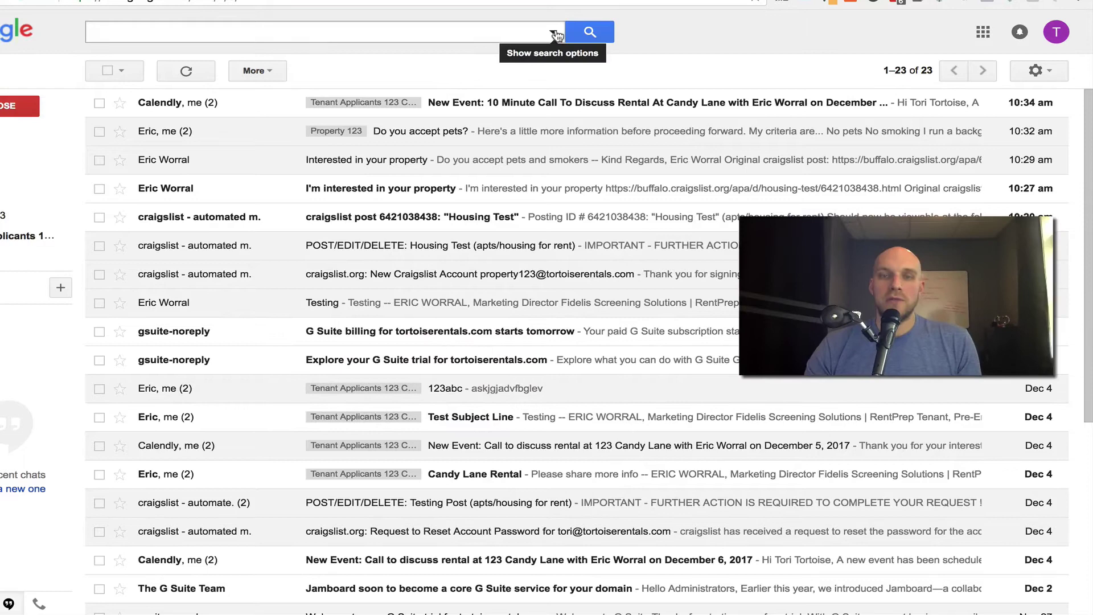
left_click(554, 33)
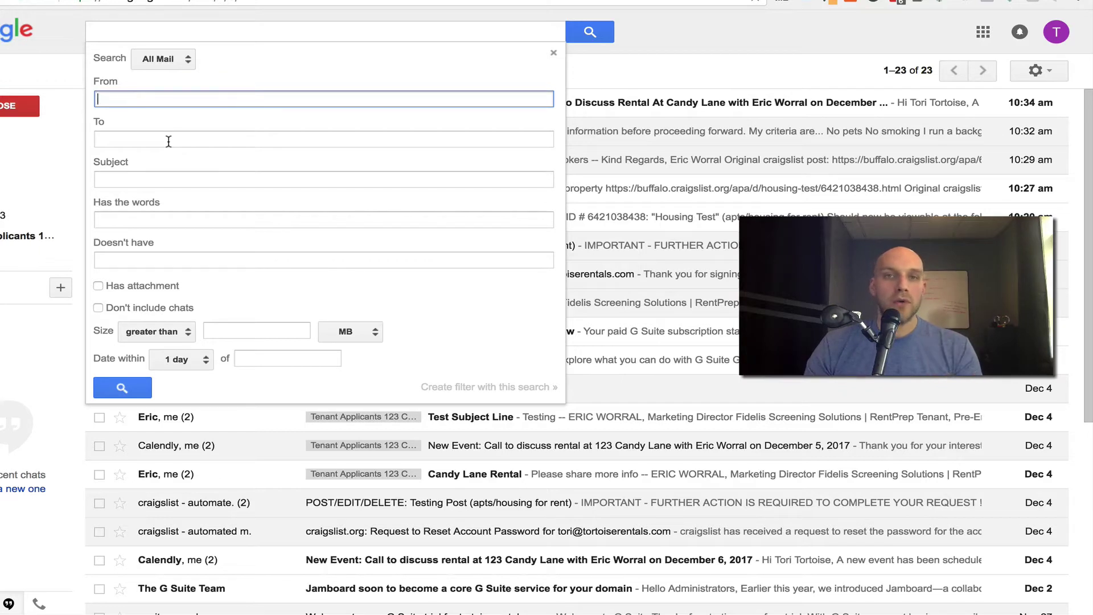
left_click(168, 141)
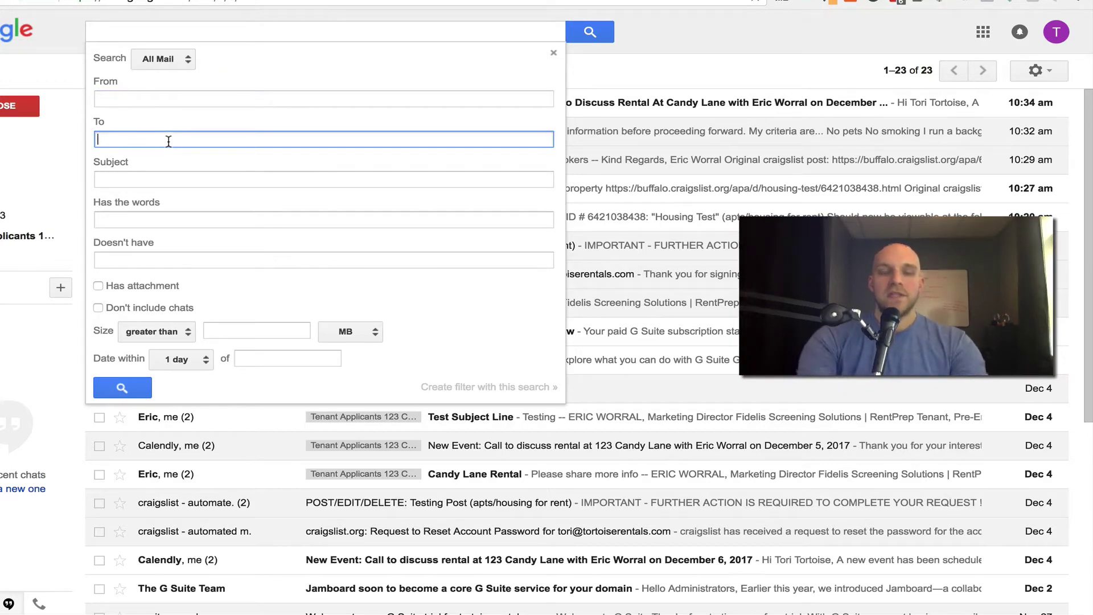
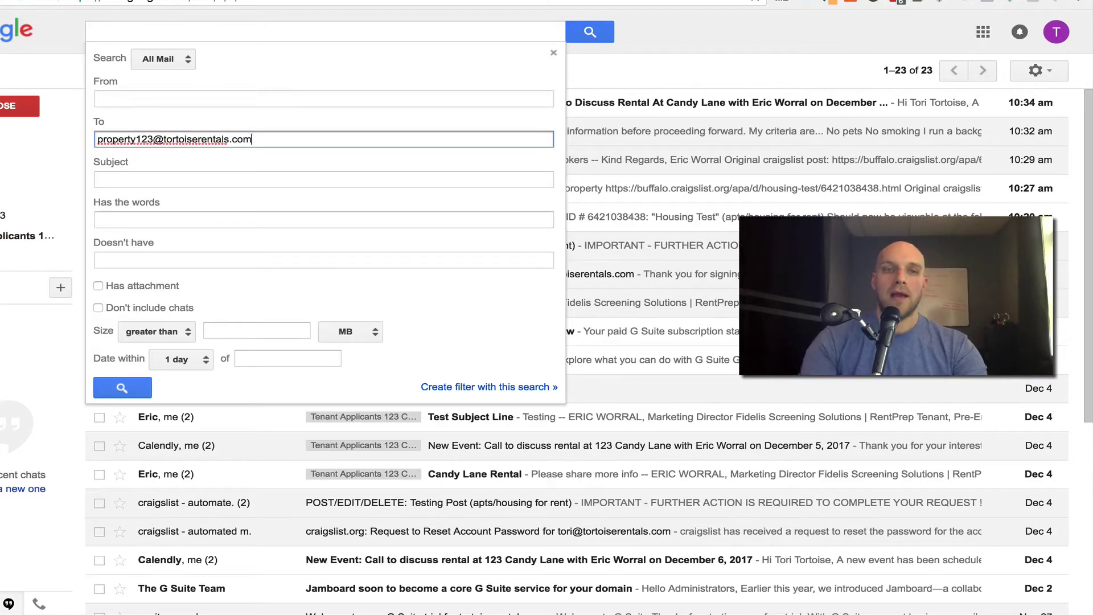
Create a filter that applies the Property 123 label and sends the Example 123 canned response.
left_click(497, 387)
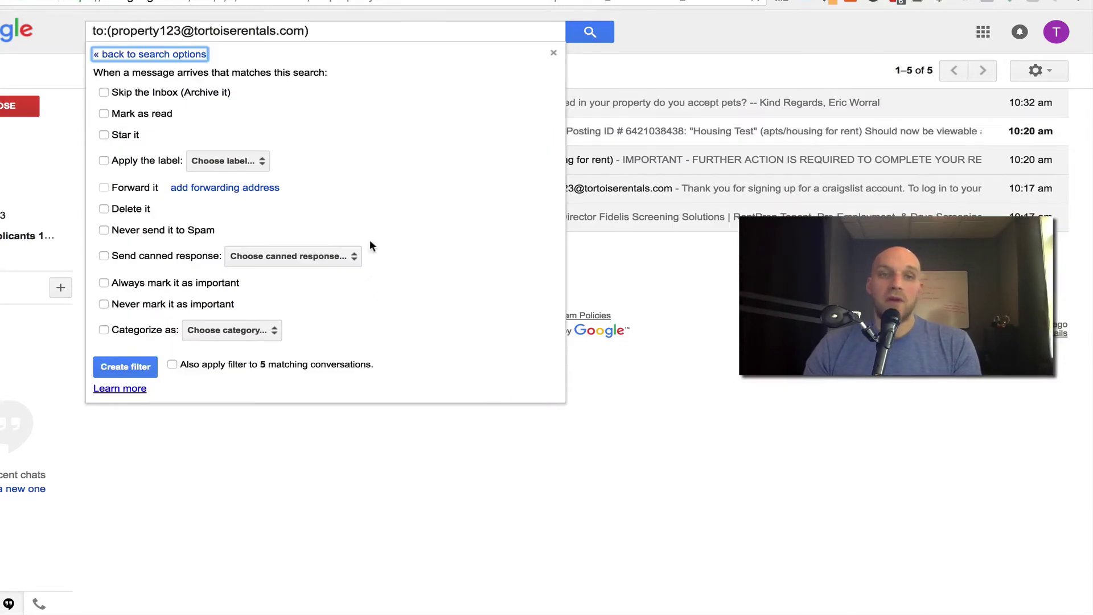
left_click(117, 161)
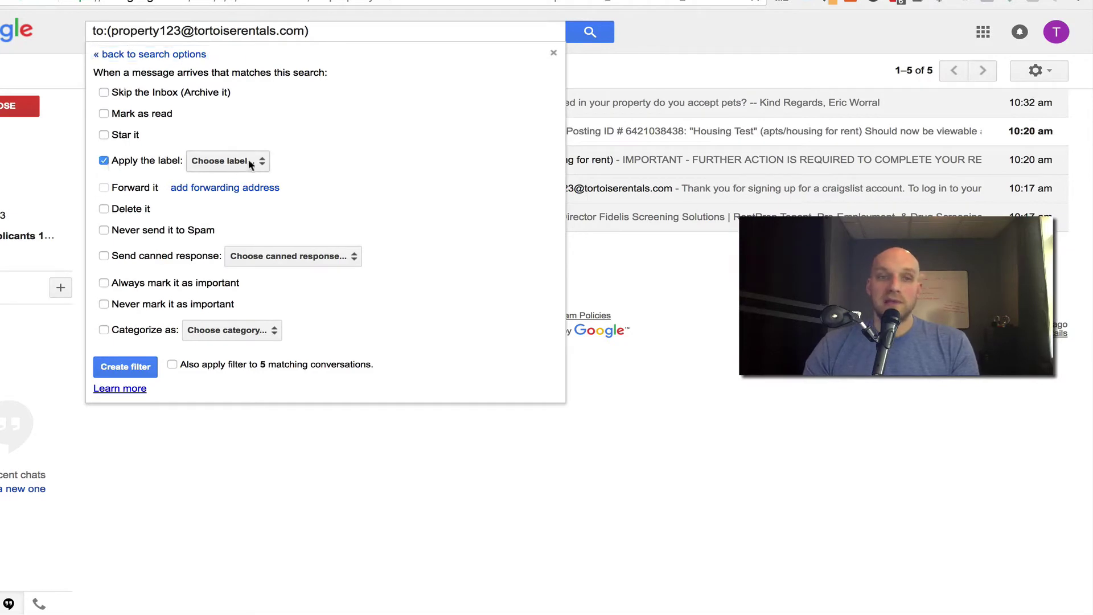
left_click(227, 161)
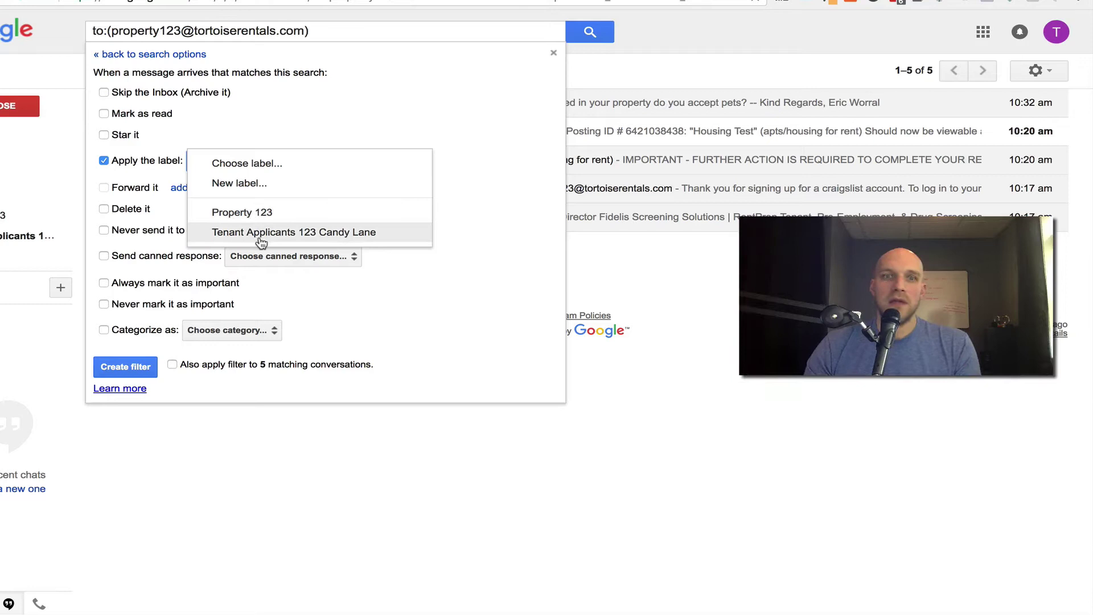
left_click(243, 214)
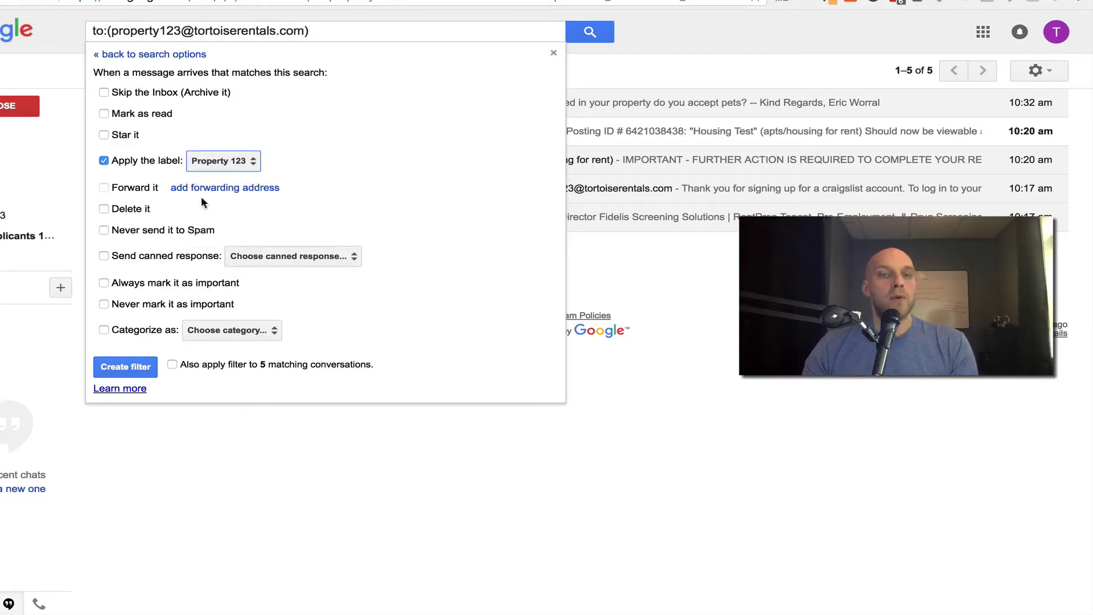
left_click(108, 257)
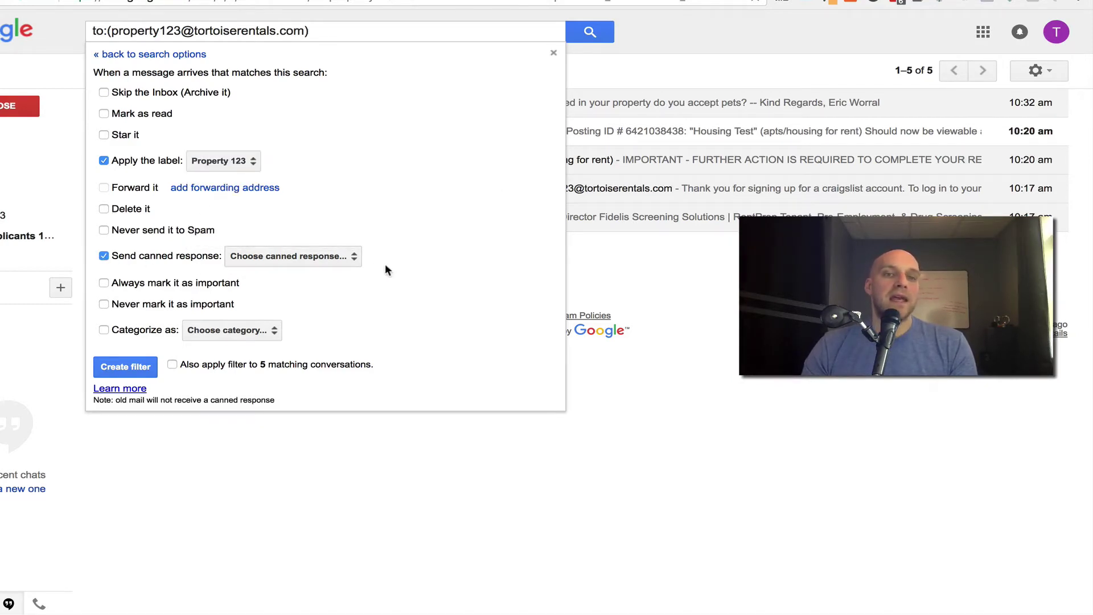
left_click(350, 257)
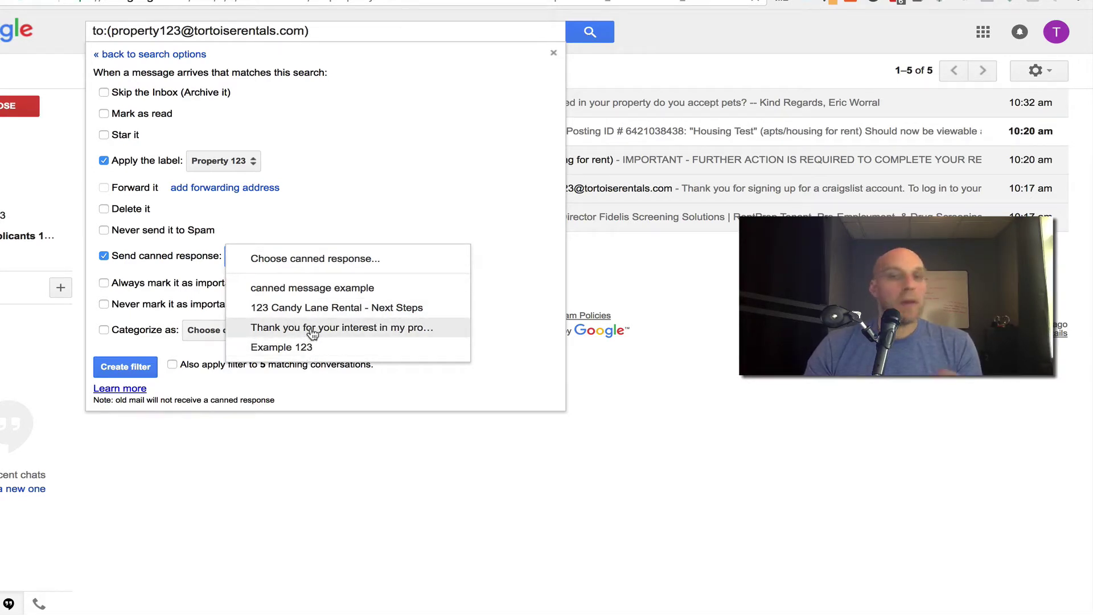
left_click(305, 347)
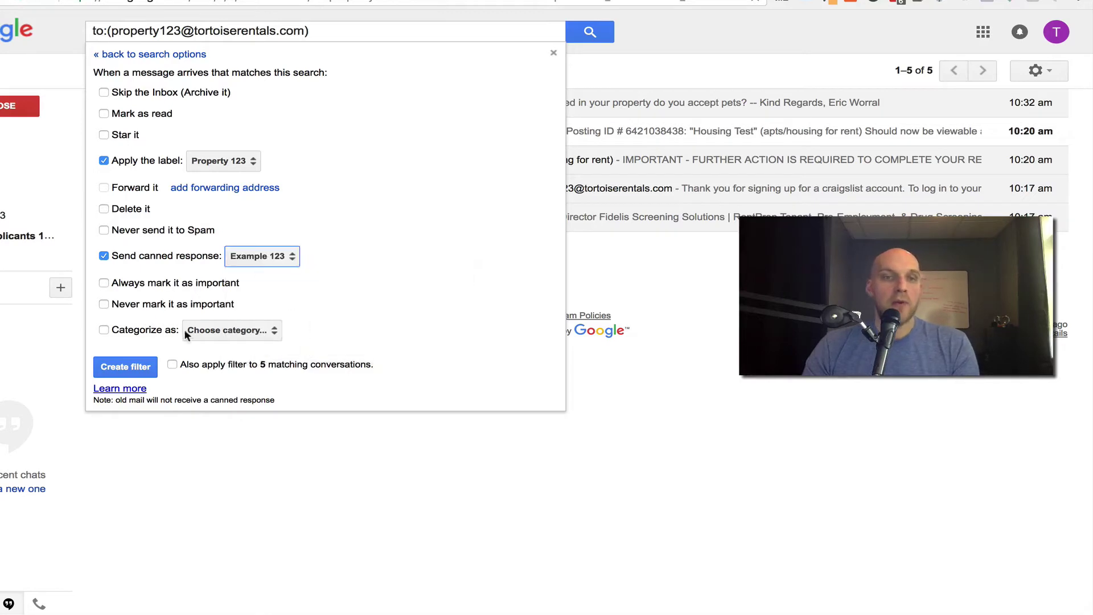
left_click(126, 367)
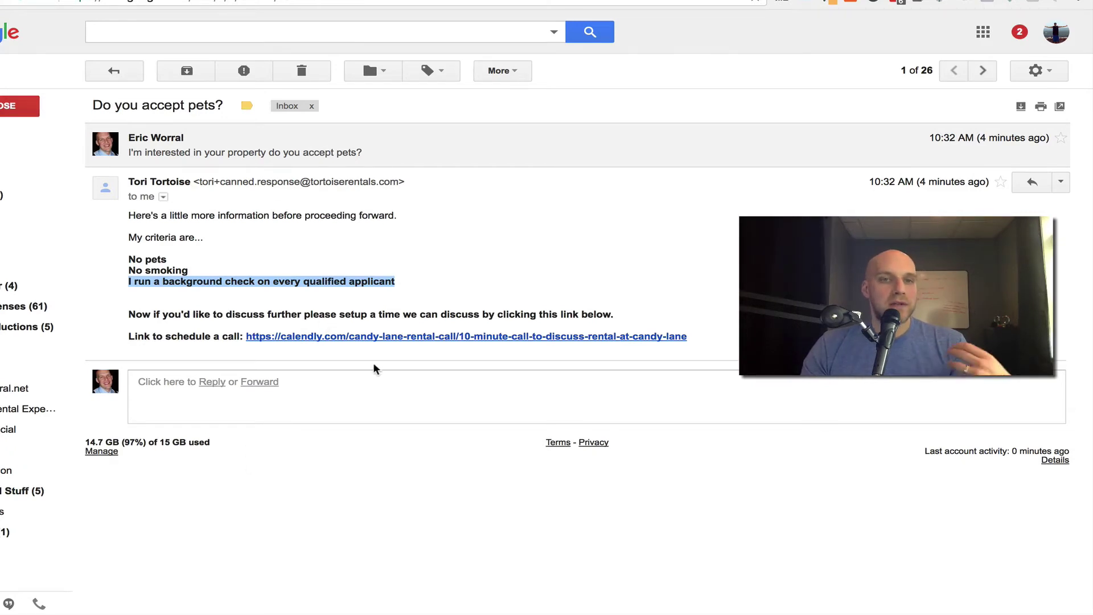
Send a test message with subject 'asghas' and body 'asgfgfg', then open the new Inbox thread.
left_click(20, 106)
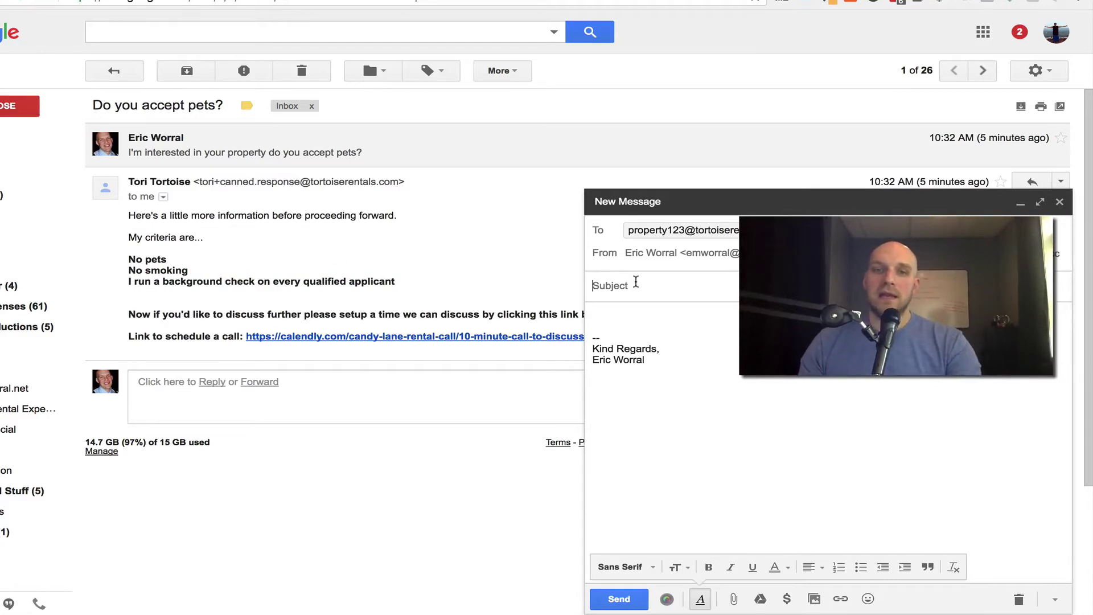
type("asghas")
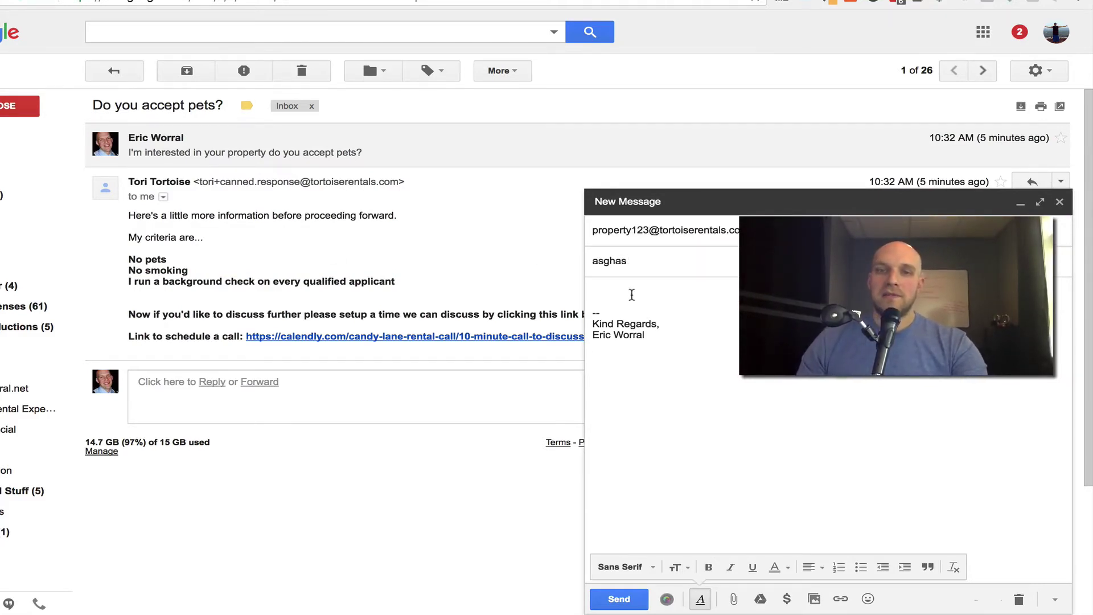
left_click(632, 294)
type("asgfgfg")
left_click(615, 599)
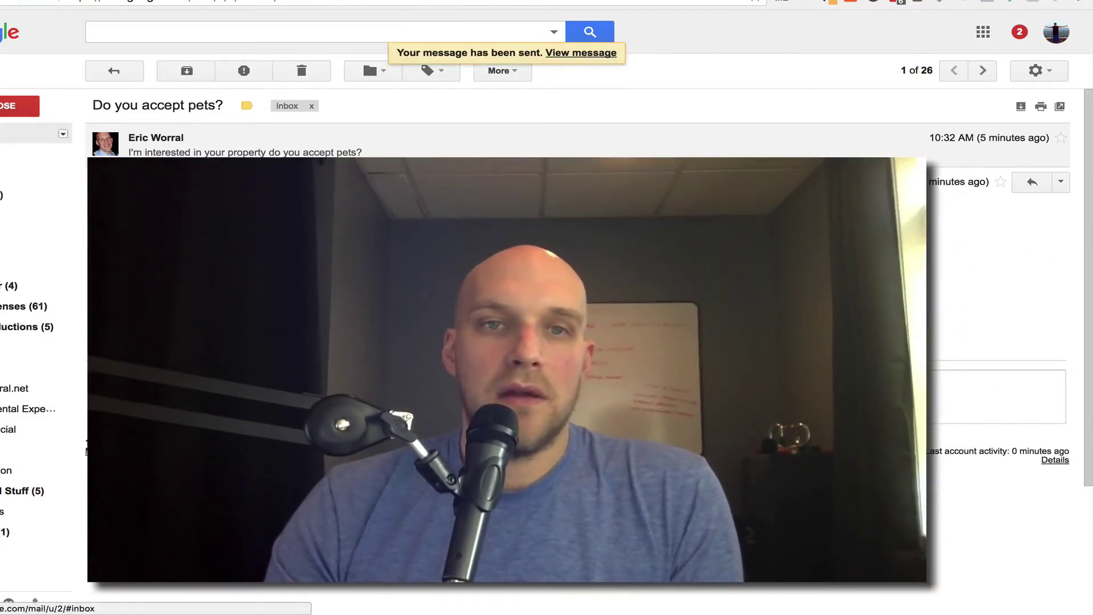
left_click(17, 154)
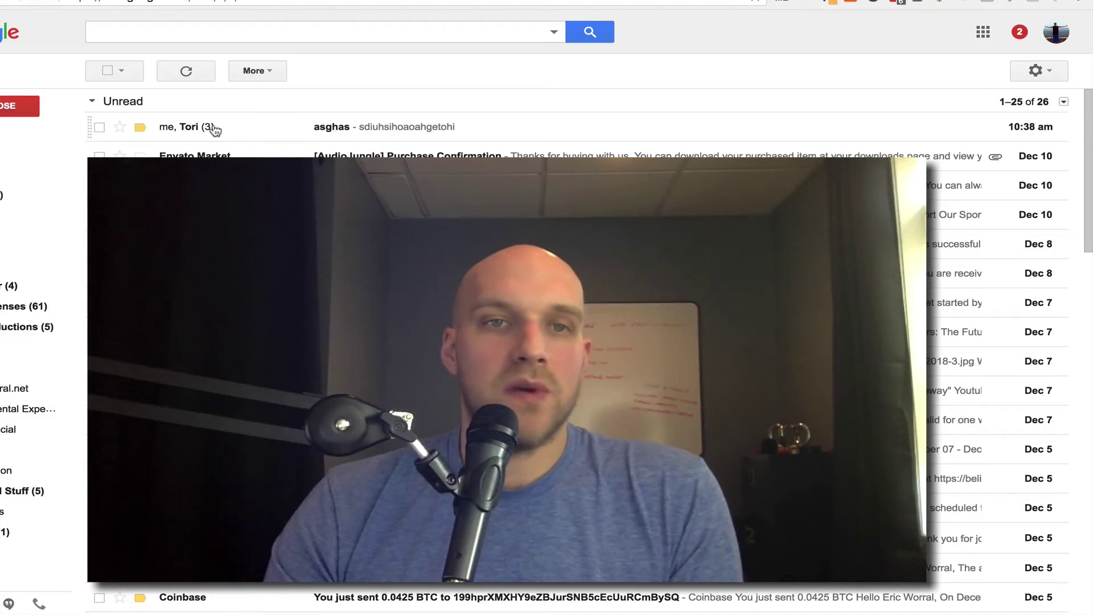
left_click(215, 131)
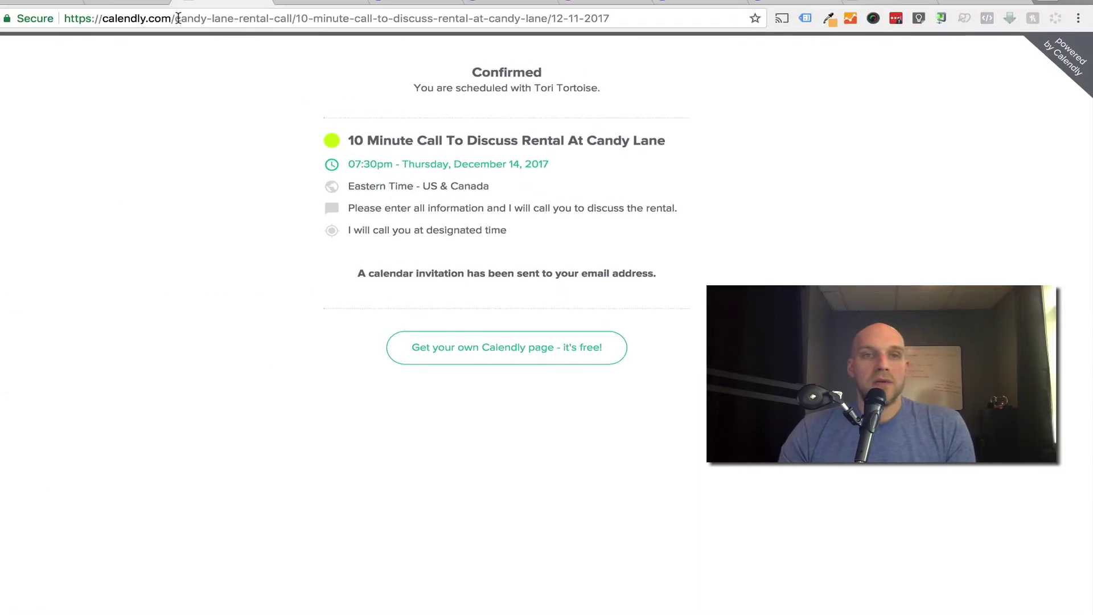
Strip the booking path from the calendly.com address to load the Calendly home page.
left_click_drag(187, 20, 178, 25)
left_click(605, 18)
key("super+a")
key("BackSpace")
key("Return")
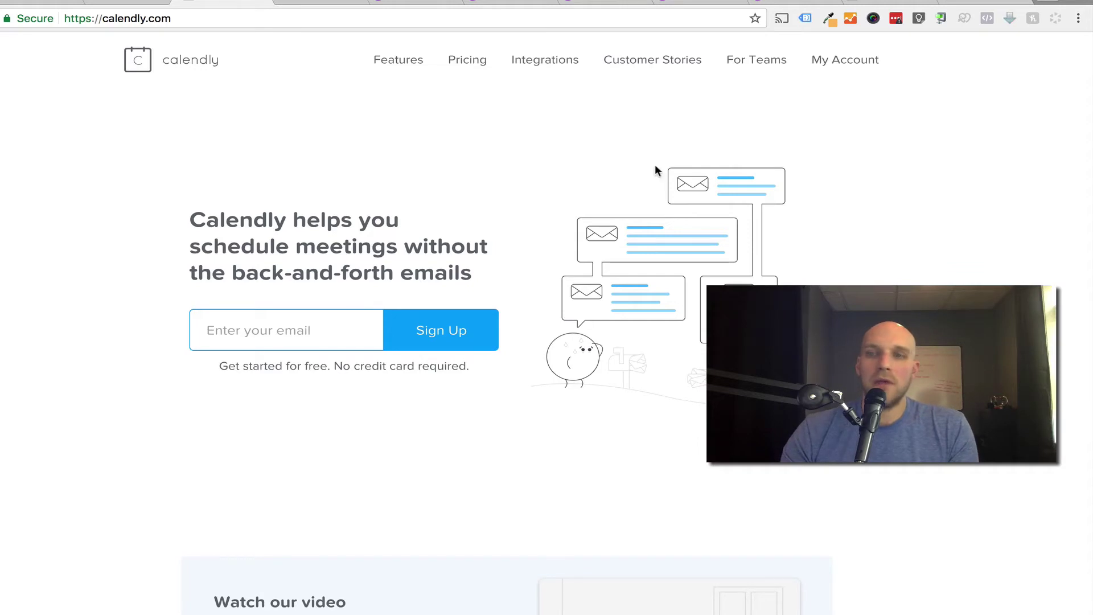
Start a new one-on-one event type named Discussing Property 123 from the account dashboard.
left_click(844, 63)
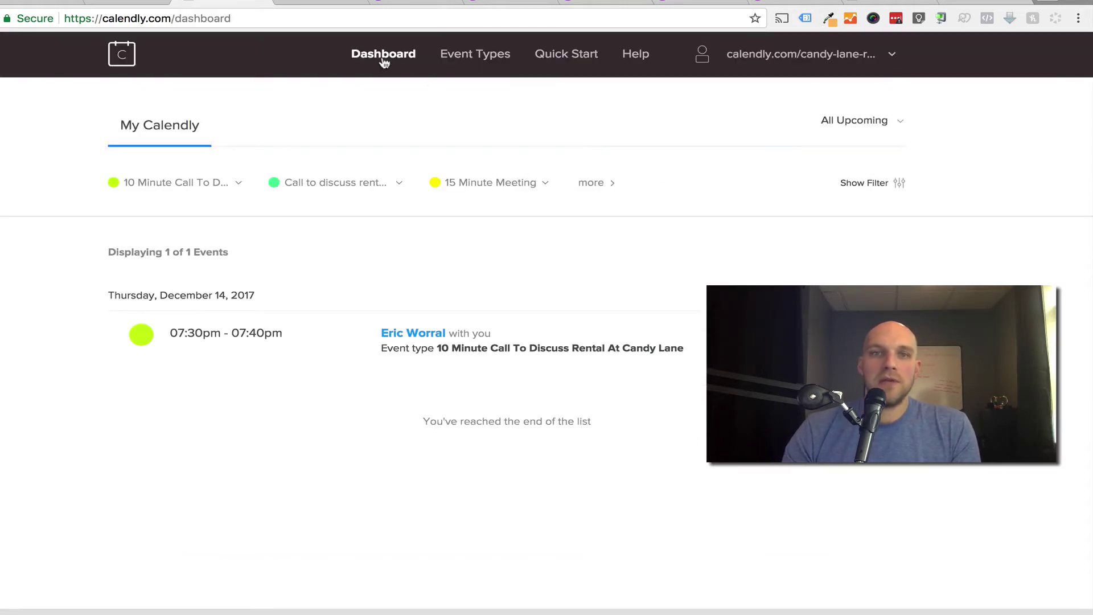
left_click(475, 57)
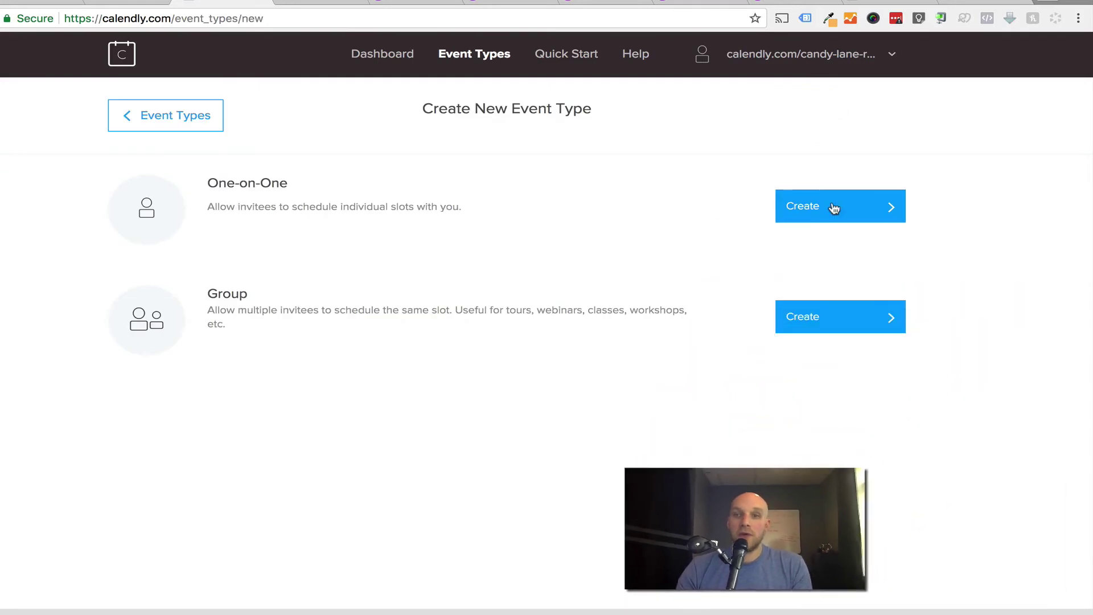
left_click(833, 208)
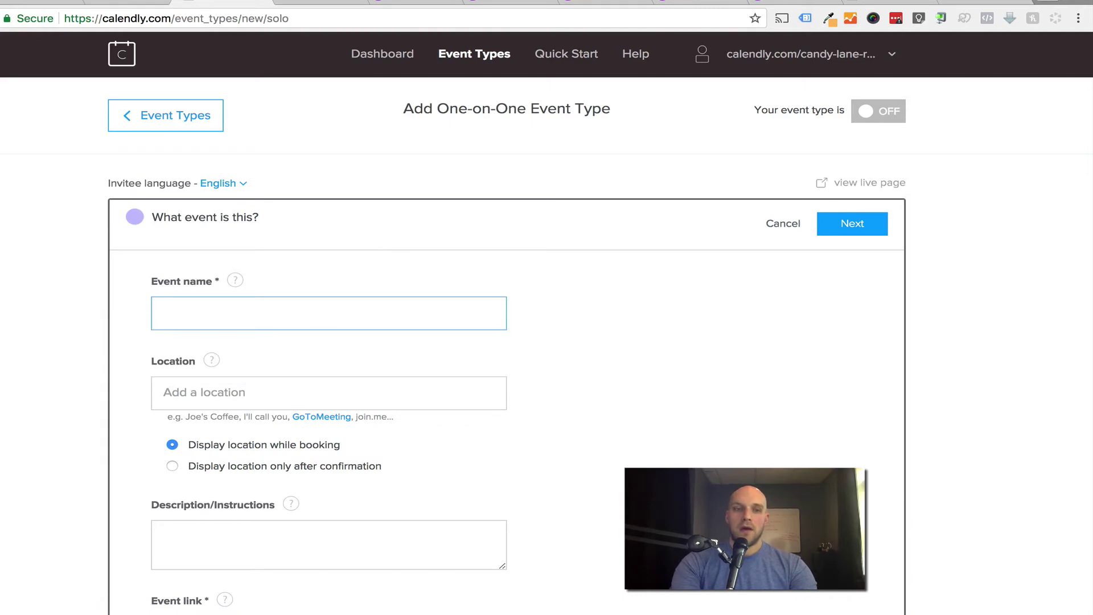
type("Discussing Pro")
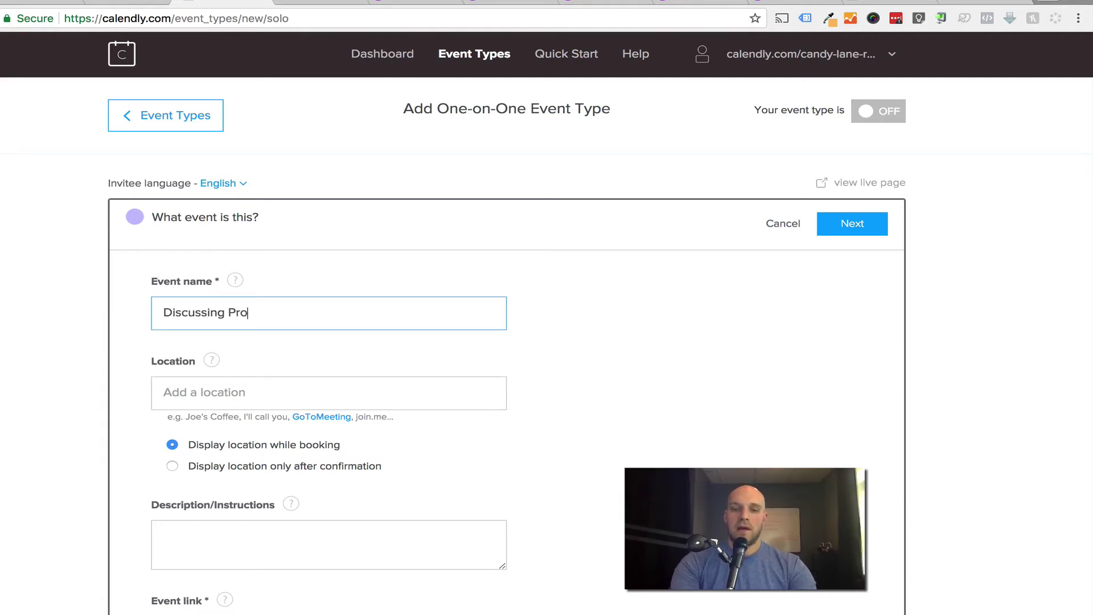
type("perty 123")
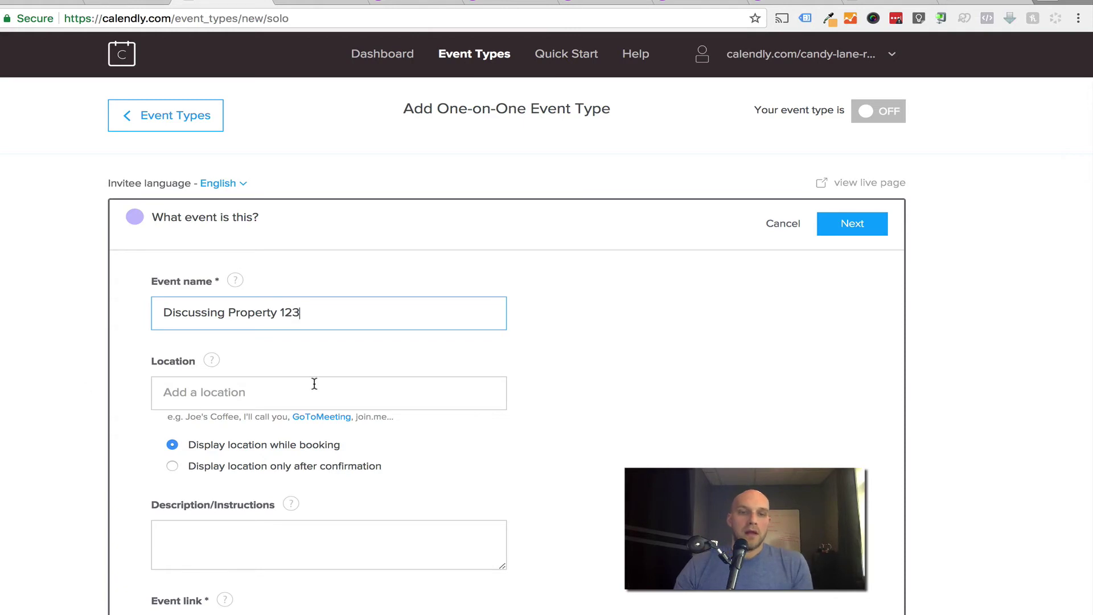
Set the event location to Phone Call, shown only after confirmation.
scroll(163, 402, "down", 2)
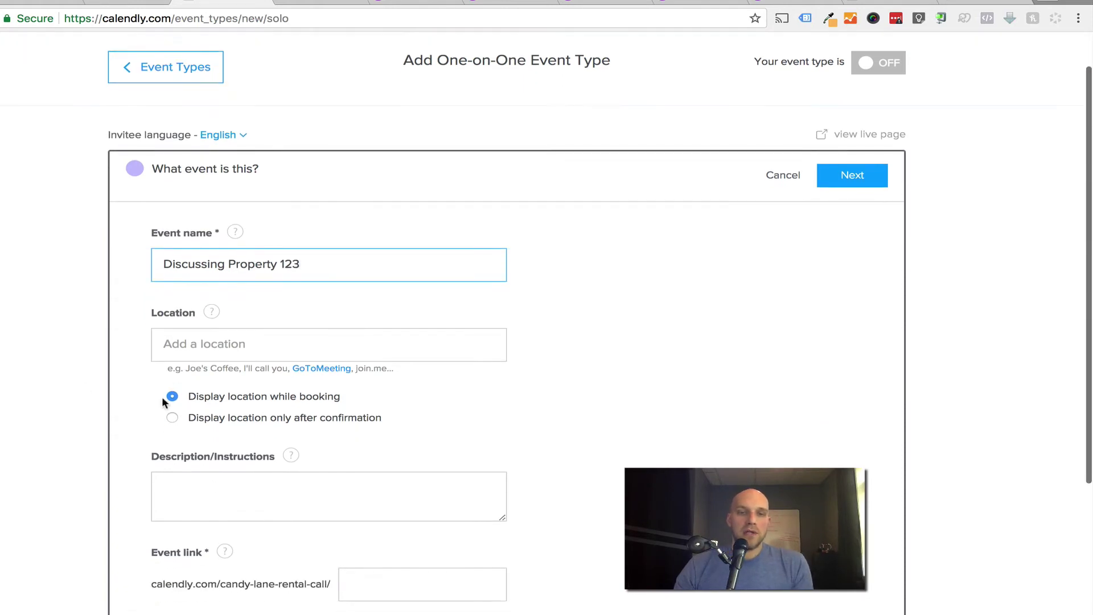
left_click(177, 418)
scroll(359, 384, "down", 2)
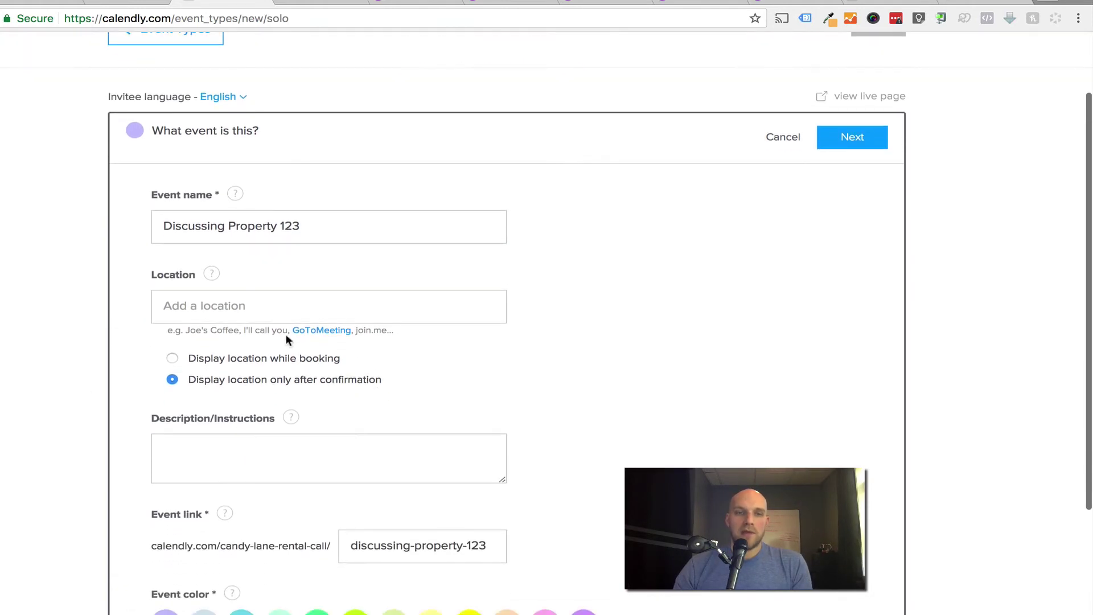
left_click(250, 315)
type("Phoen")
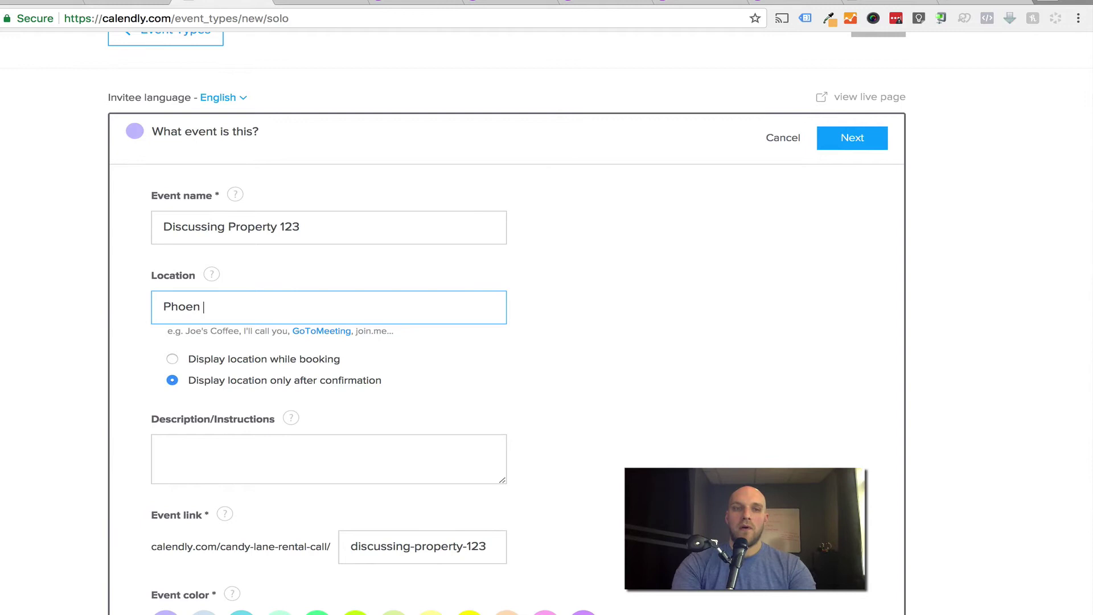
key("BackSpace")
key("BackSpace")
type("ne Call")
Add the description 'I'll call you at the specified time you select.', choose mint colour, and save.
scroll(232, 322, "down", 2)
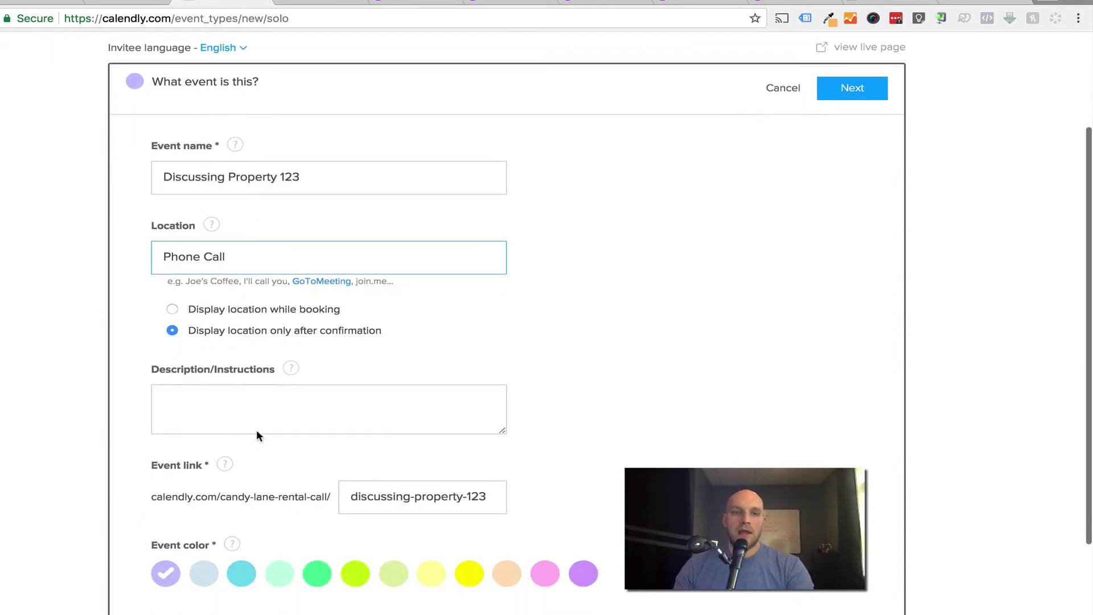
left_click(251, 410)
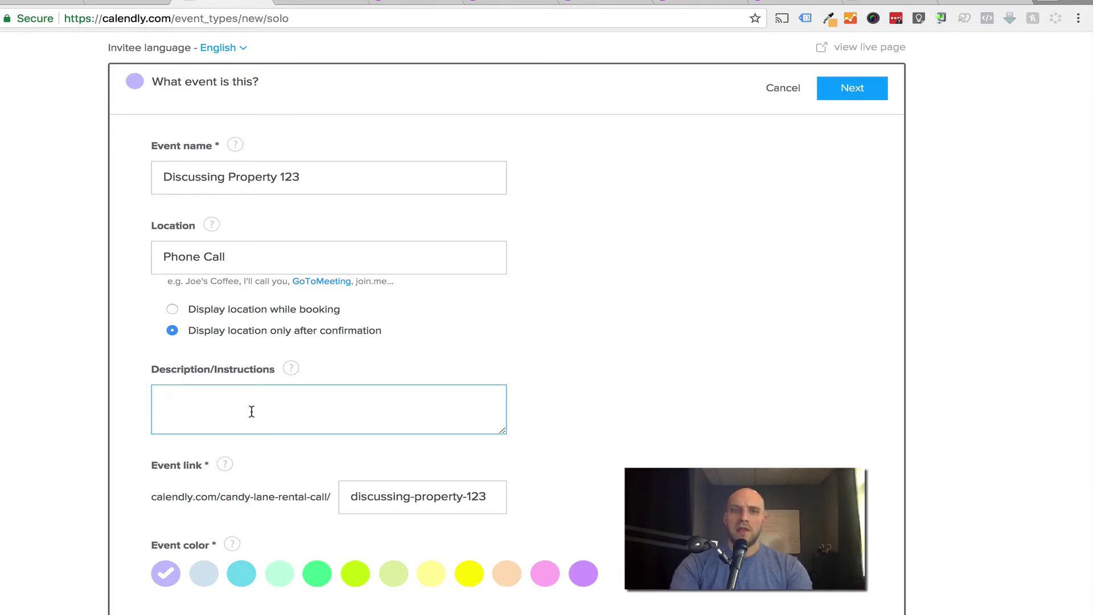
type("I'll wo")
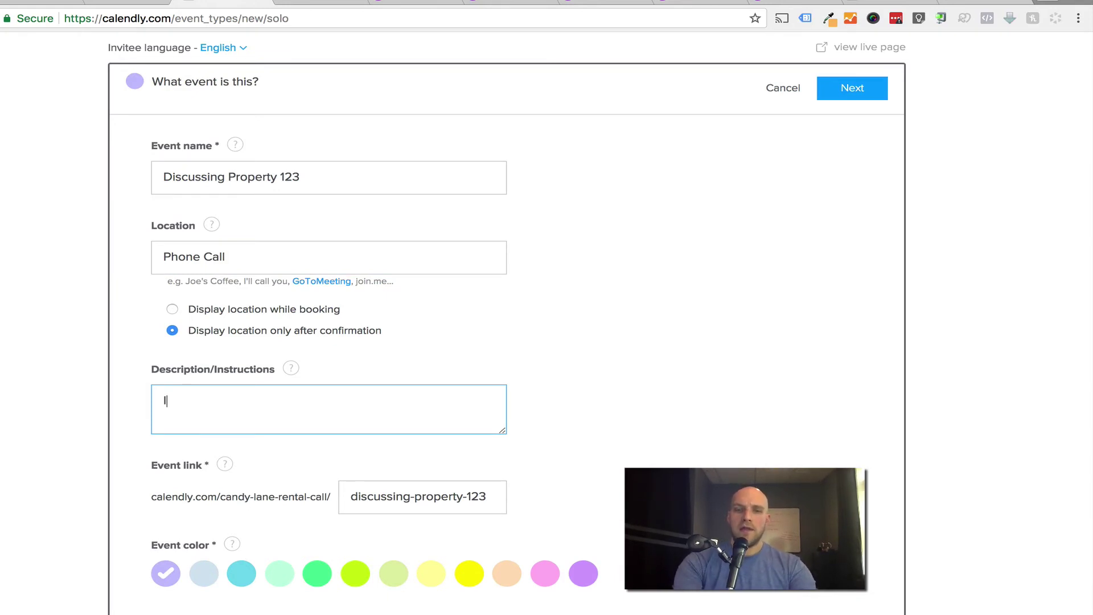
key("BackSpace")
key("BackSpace")
type("c")
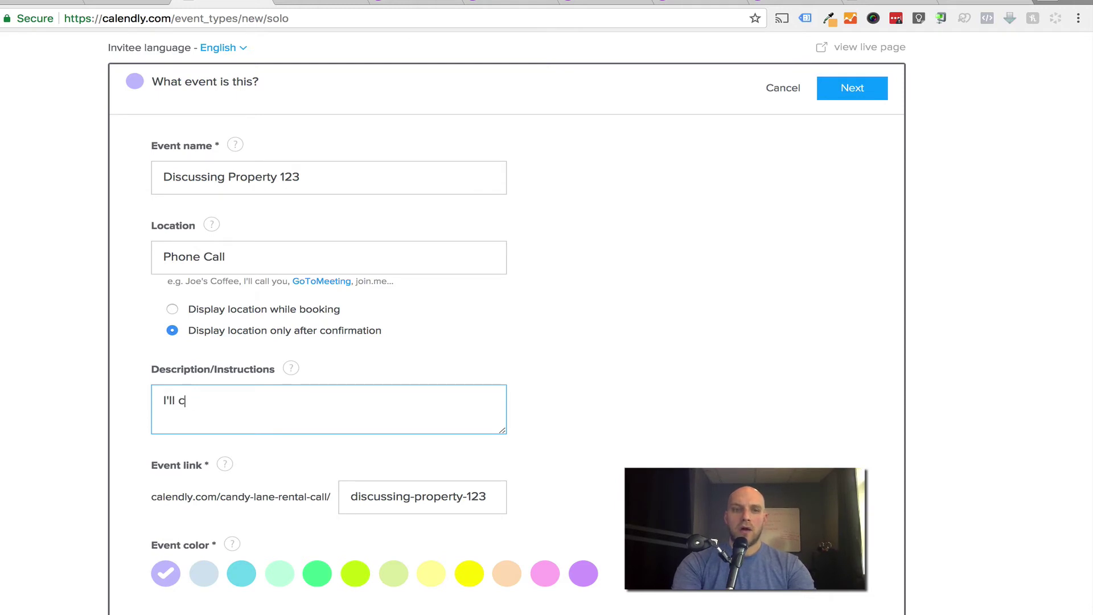
type("all you at the specifi")
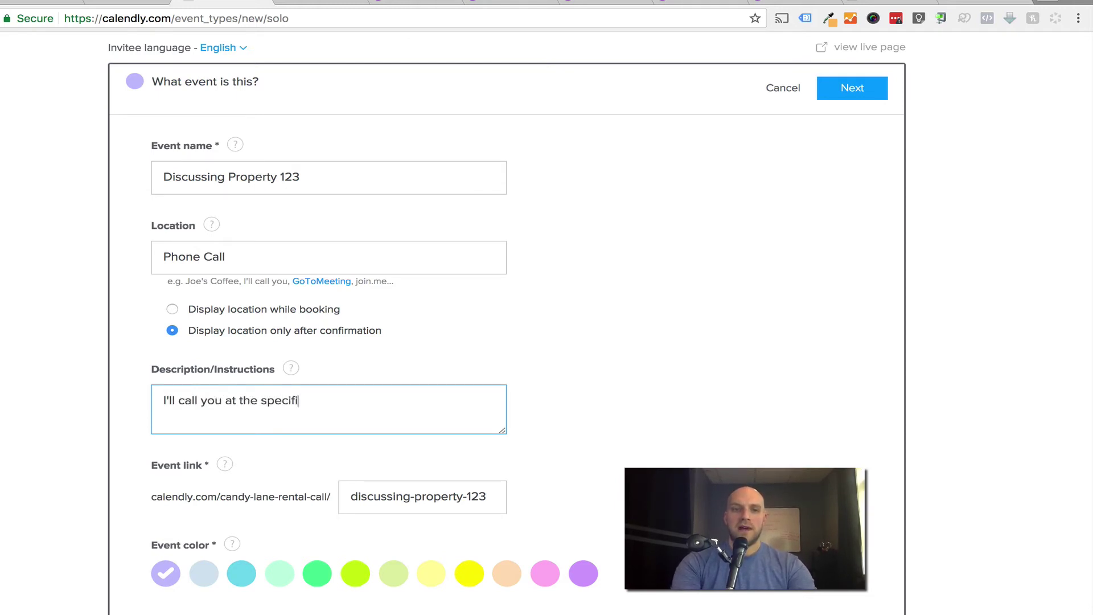
type("ed time you selec")
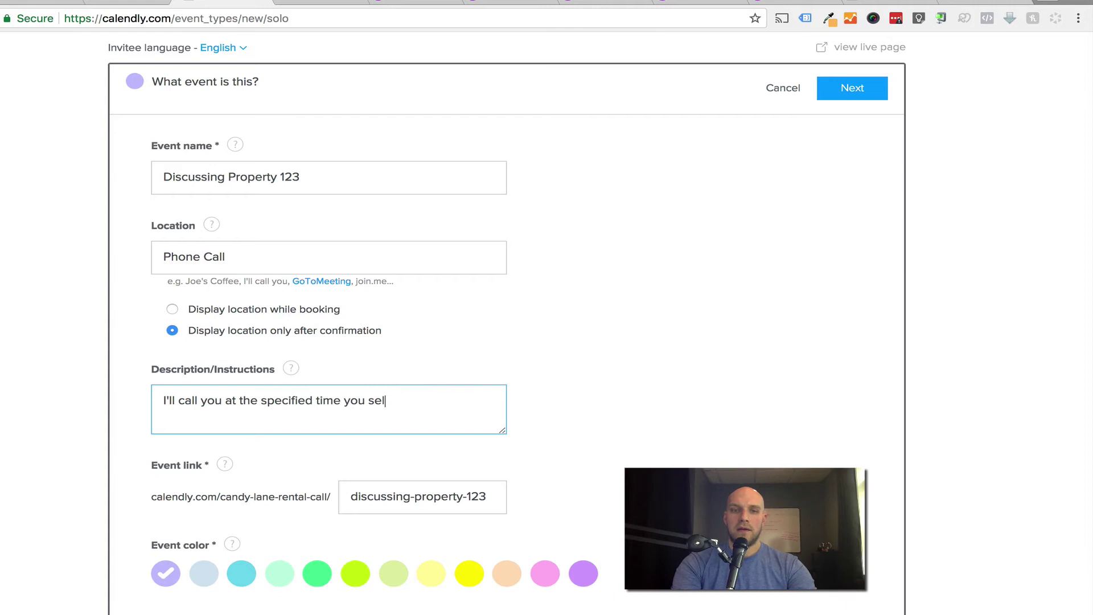
key("BackSpace")
type("ct.")
scroll(264, 333, "down", 3)
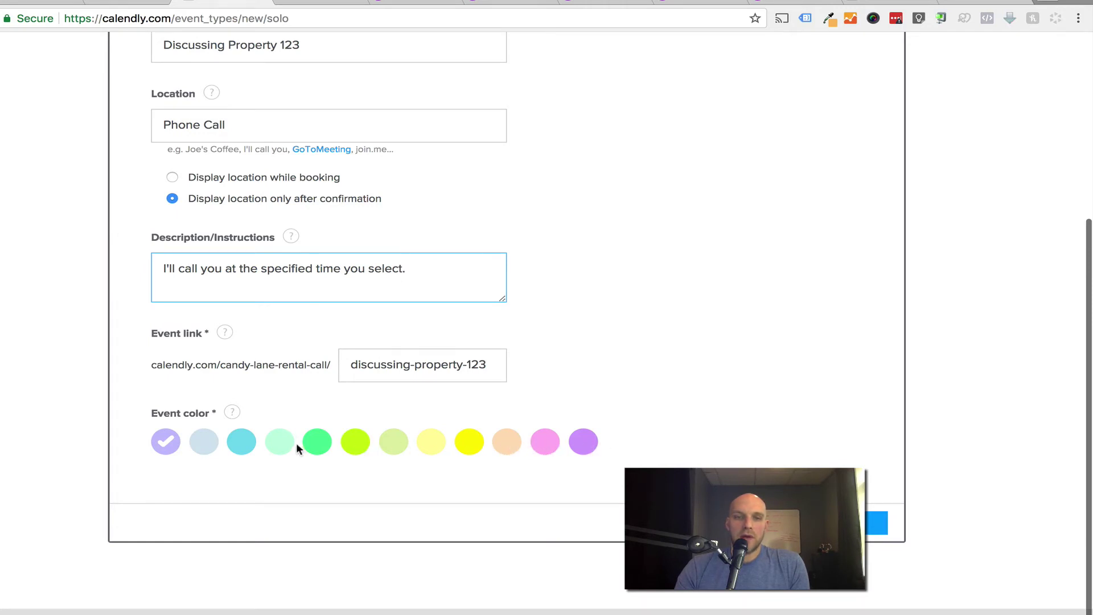
left_click(280, 443)
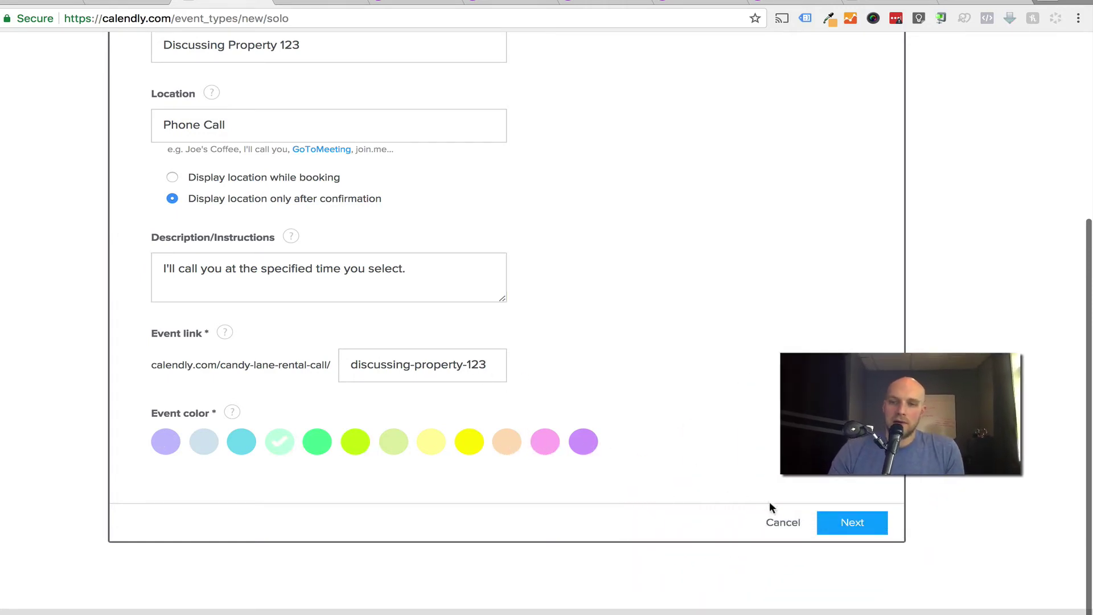
left_click(851, 522)
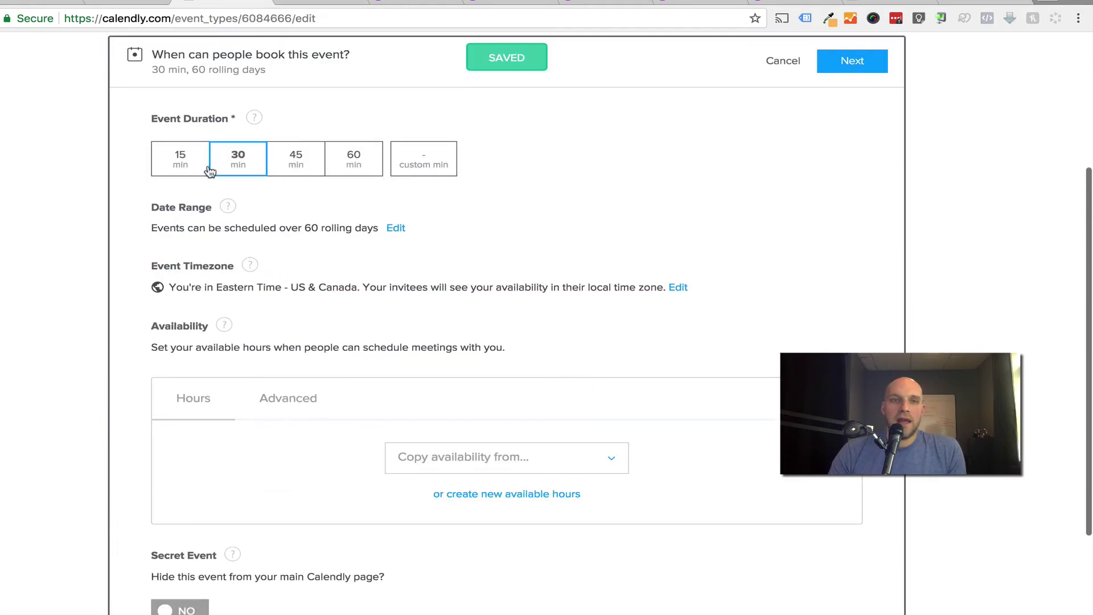
Set a custom 10-minute duration and create new available hours for this event.
left_click(191, 168)
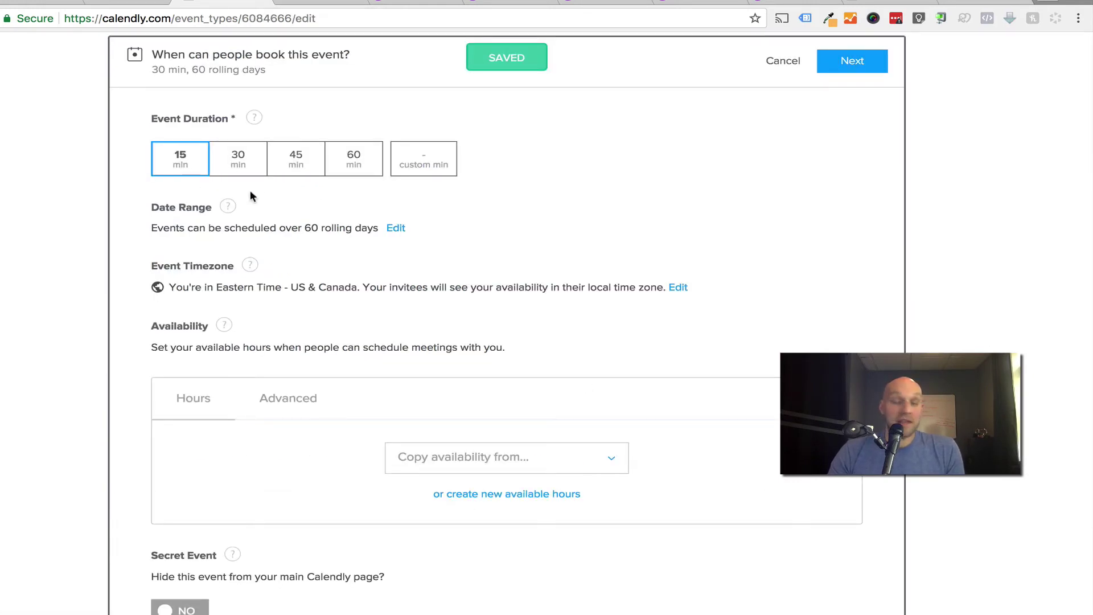
left_click(440, 165)
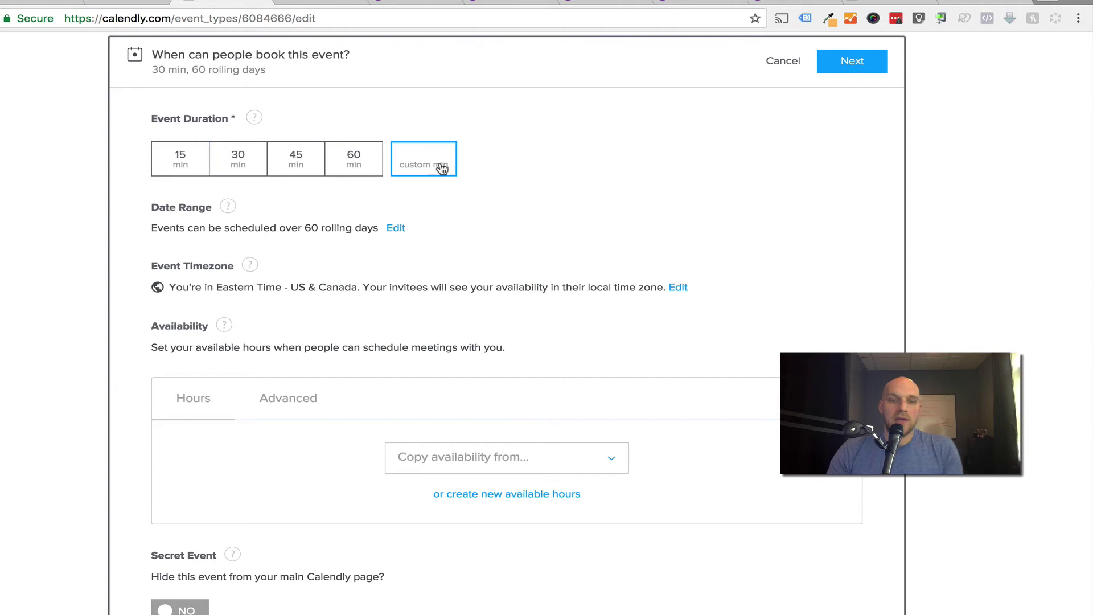
type("10")
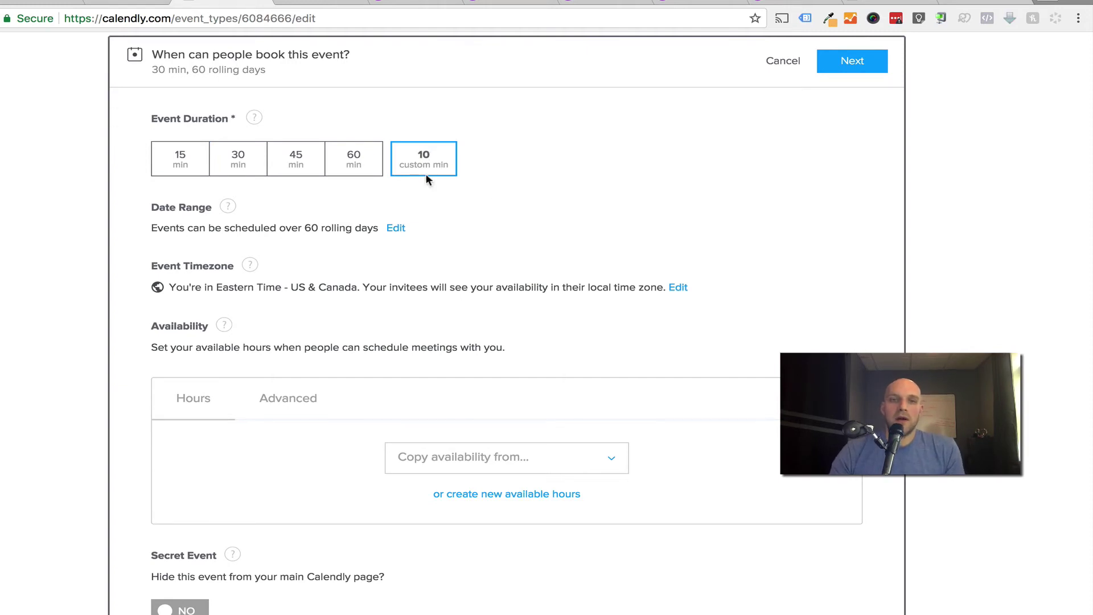
scroll(279, 239, "down", 3)
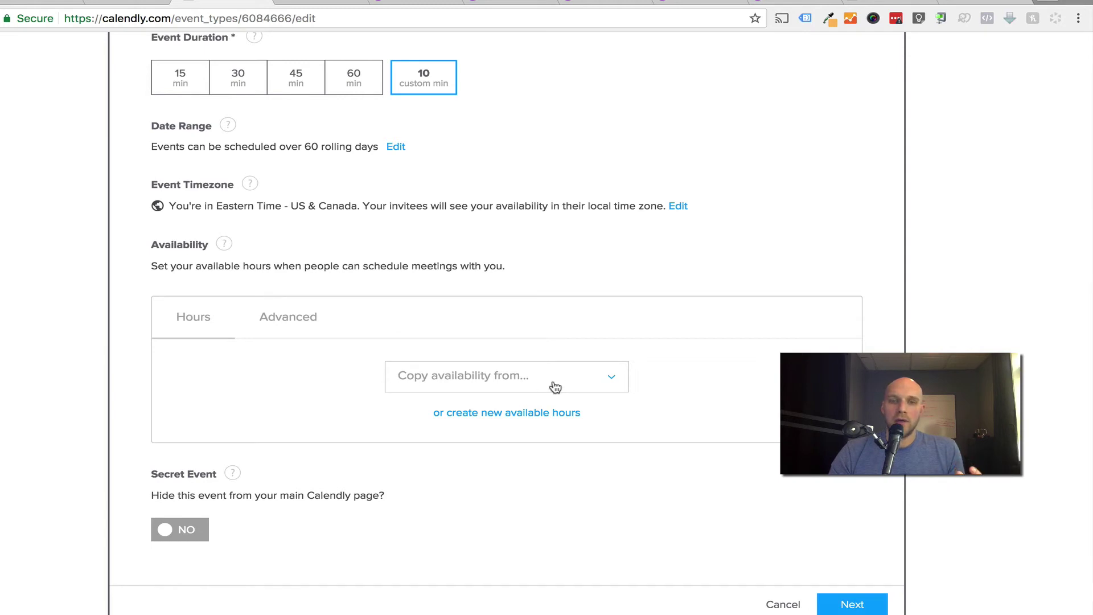
left_click(496, 377)
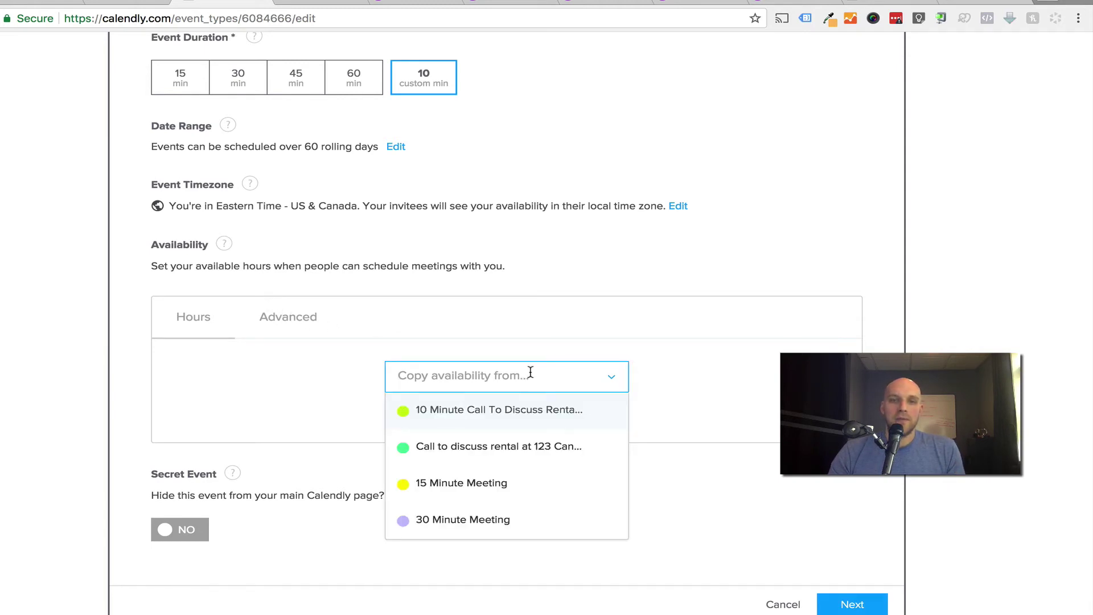
left_click(278, 323)
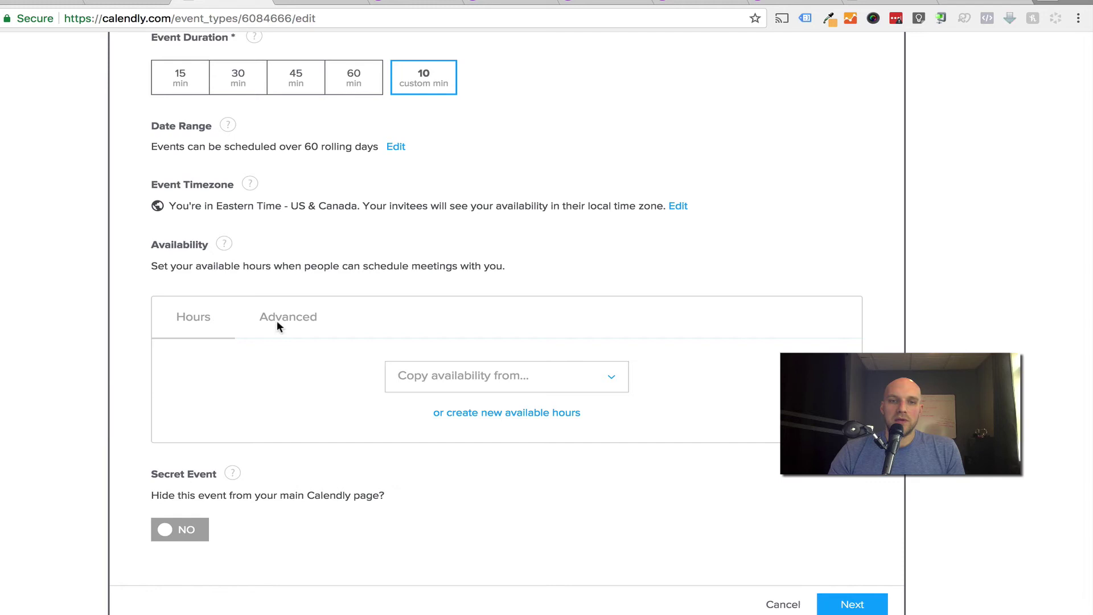
left_click(512, 414)
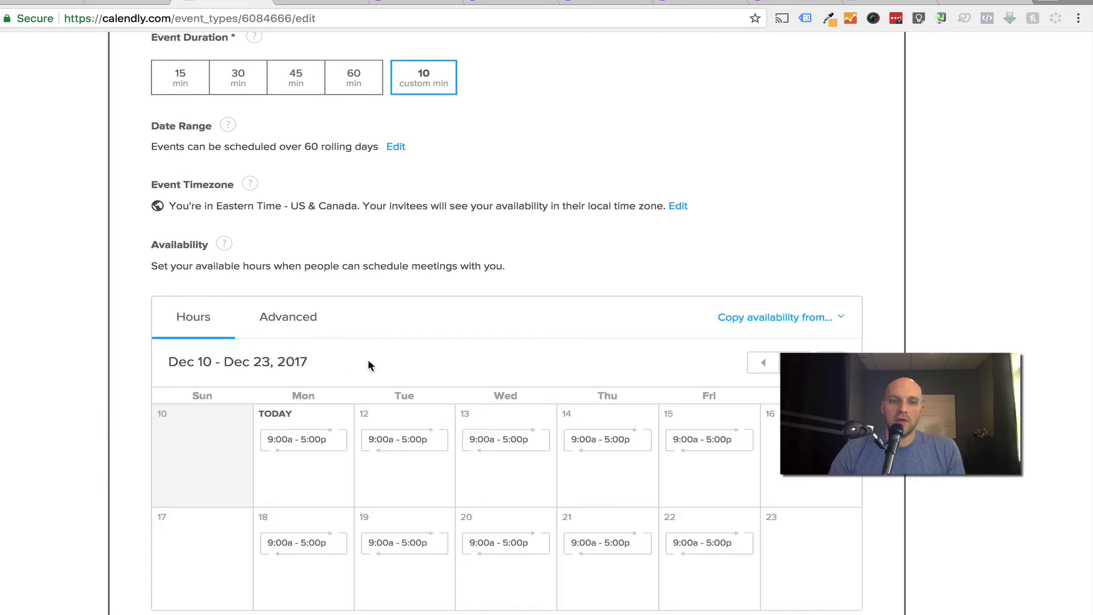
scroll(368, 365, "down", 2)
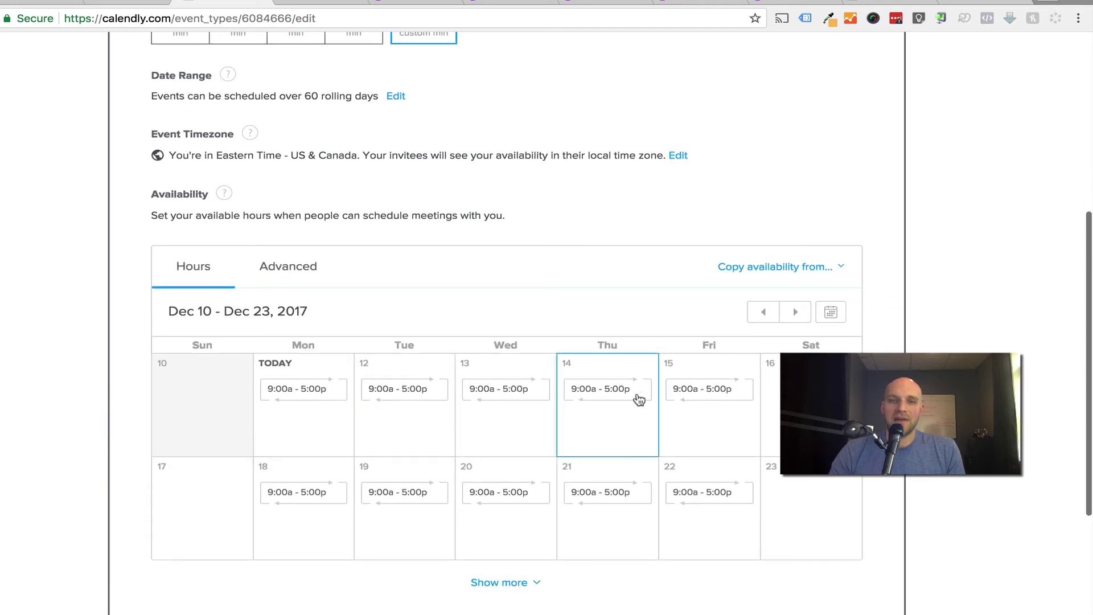
Change Monday Dec 11 availability to 12:00 pm – 01:00 pm.
left_click(302, 424)
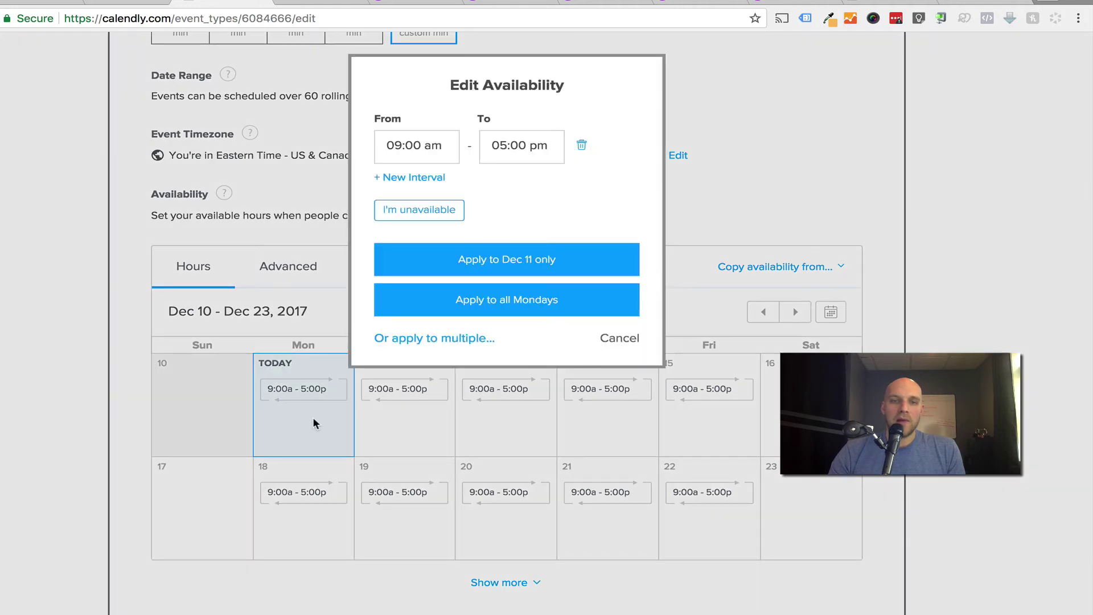
double_click(405, 142)
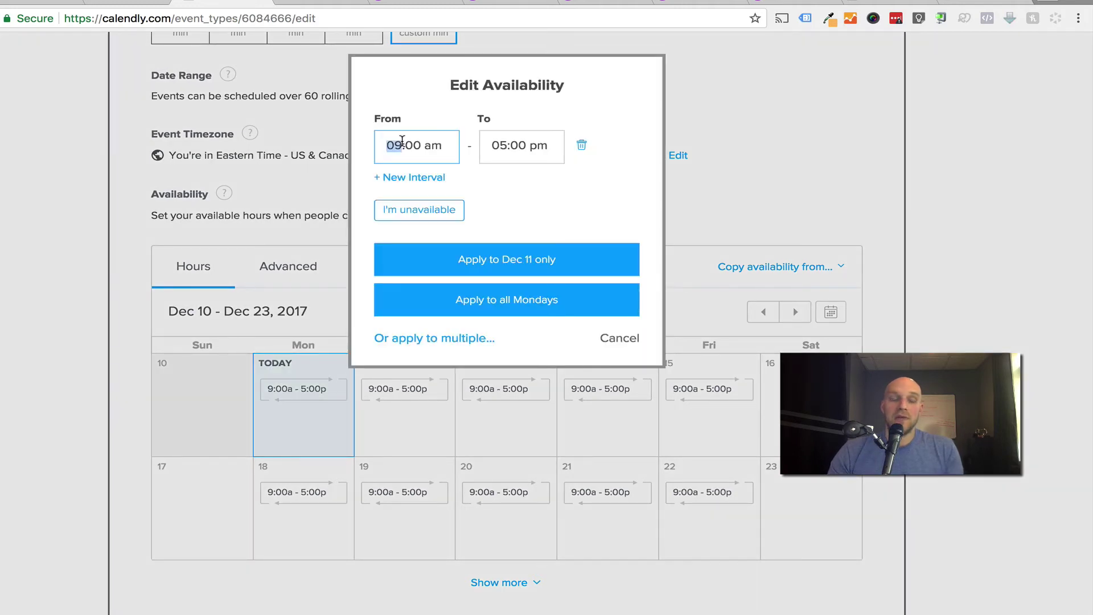
type("12")
double_click(429, 146)
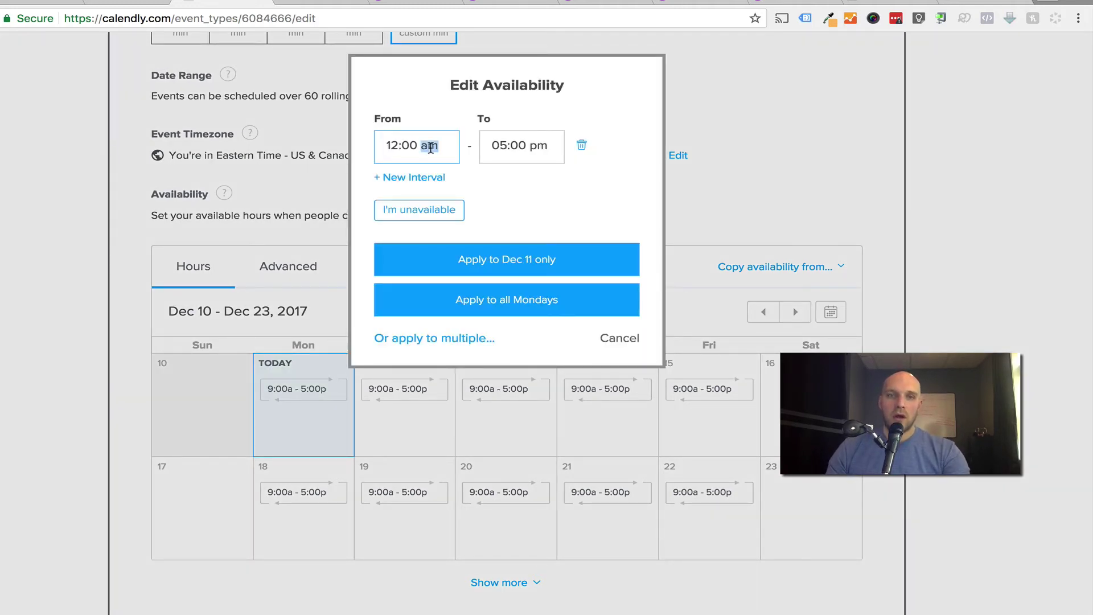
type("p,")
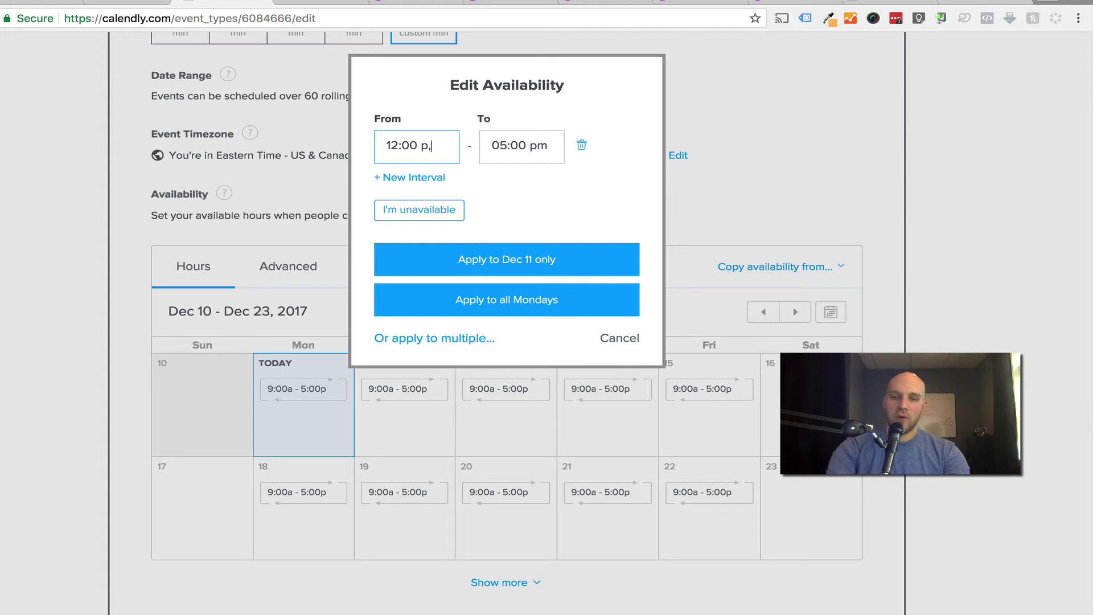
key("BackSpace")
type("m")
double_click(500, 147)
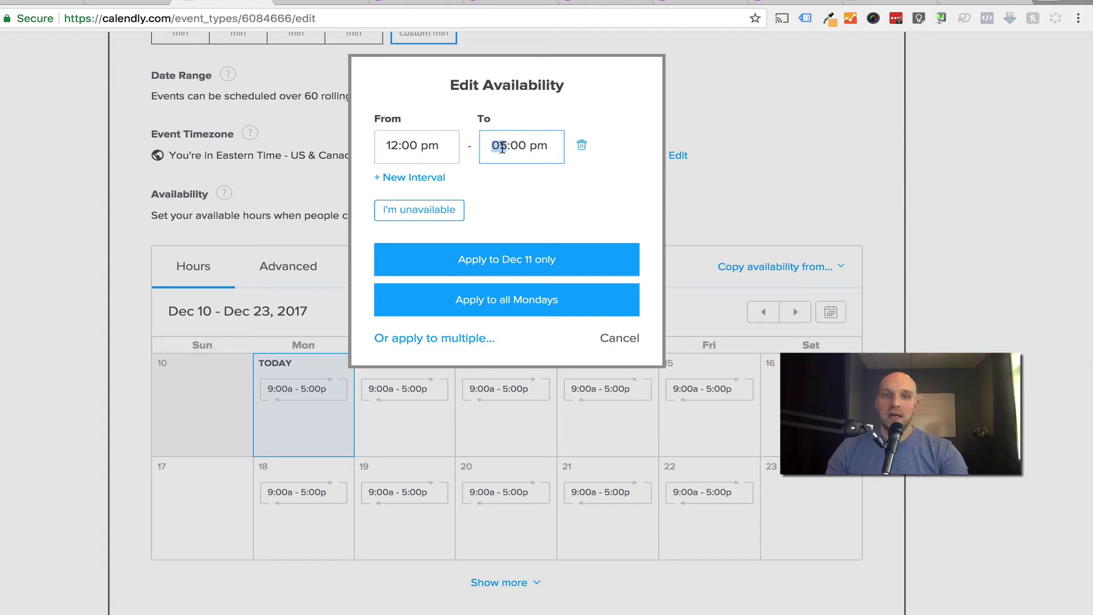
type("01")
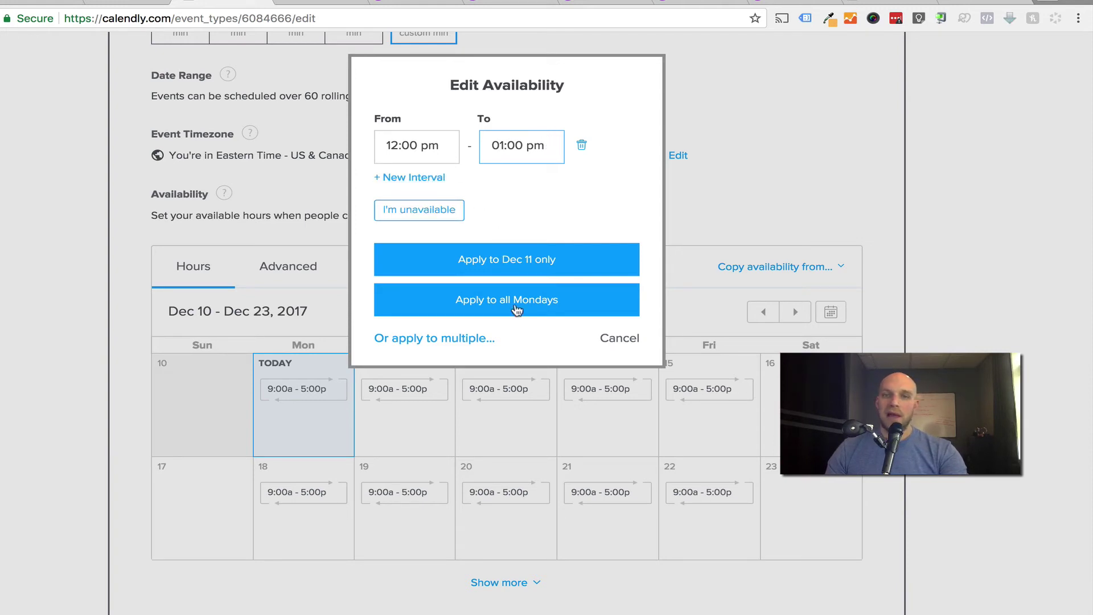
Apply the 12:00–1:00 pm hours to Tuesdays, Wednesdays and Thursdays as well.
left_click(453, 337)
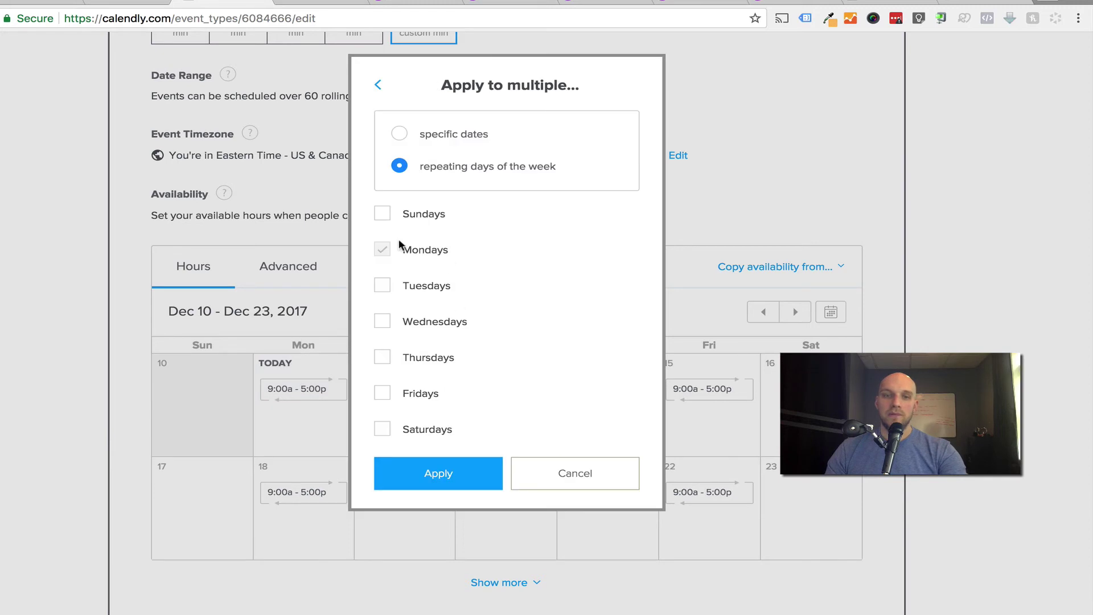
left_click(383, 286)
left_click(383, 322)
left_click(390, 362)
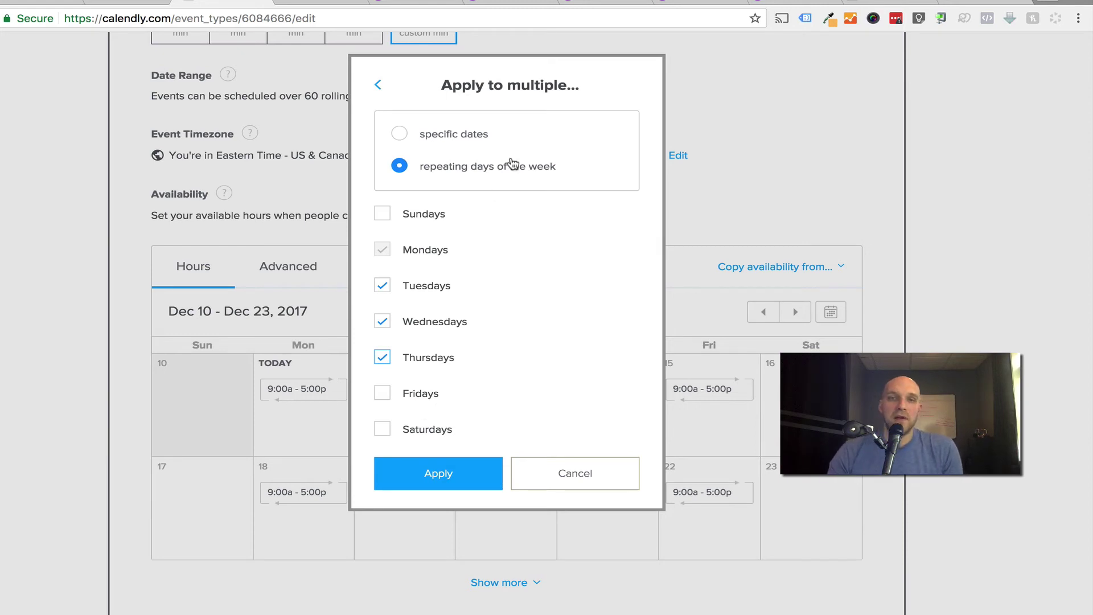
left_click(455, 487)
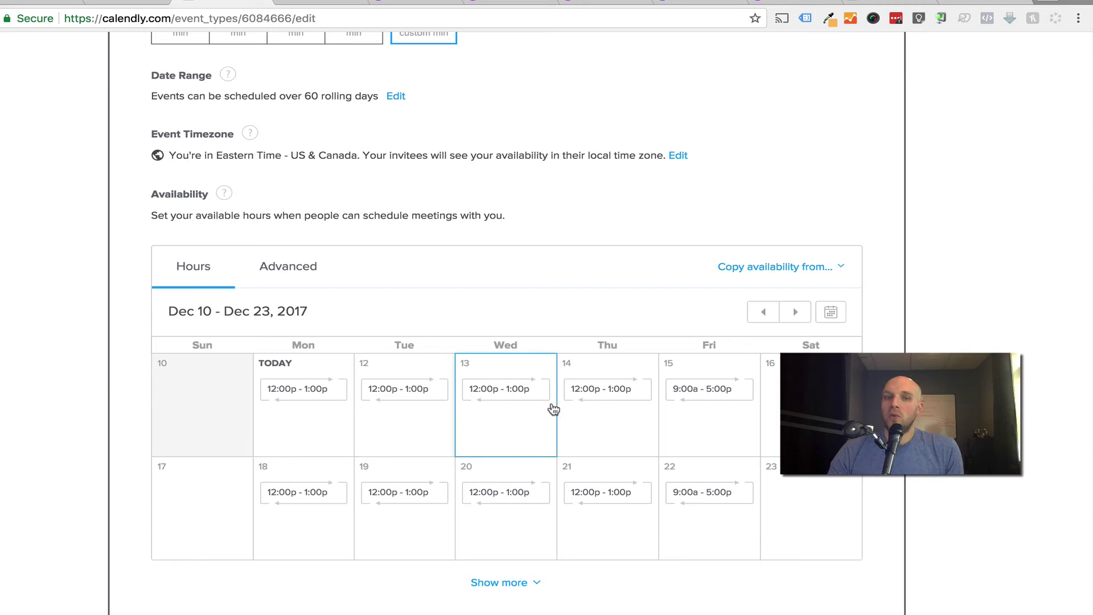
scroll(446, 490, "down", 4)
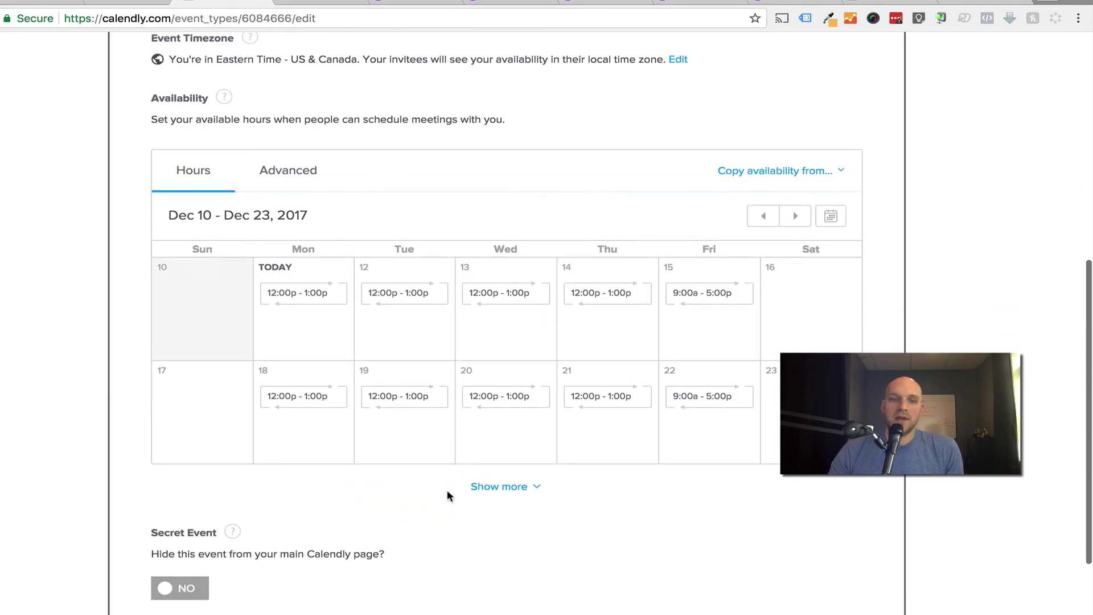
scroll(449, 489, "up", 7)
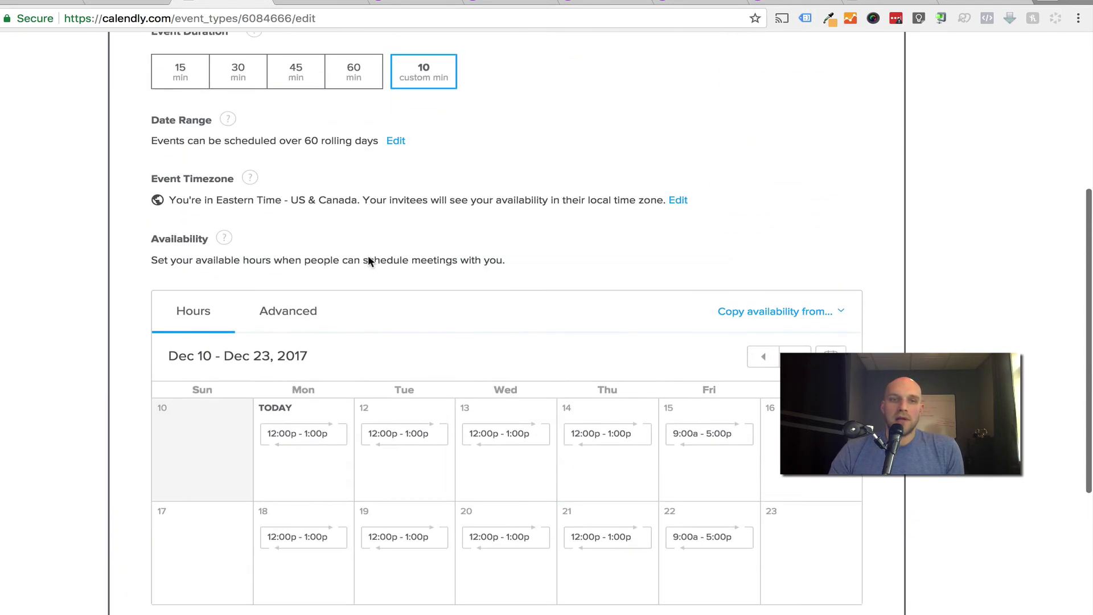
scroll(535, 308, "up", 3)
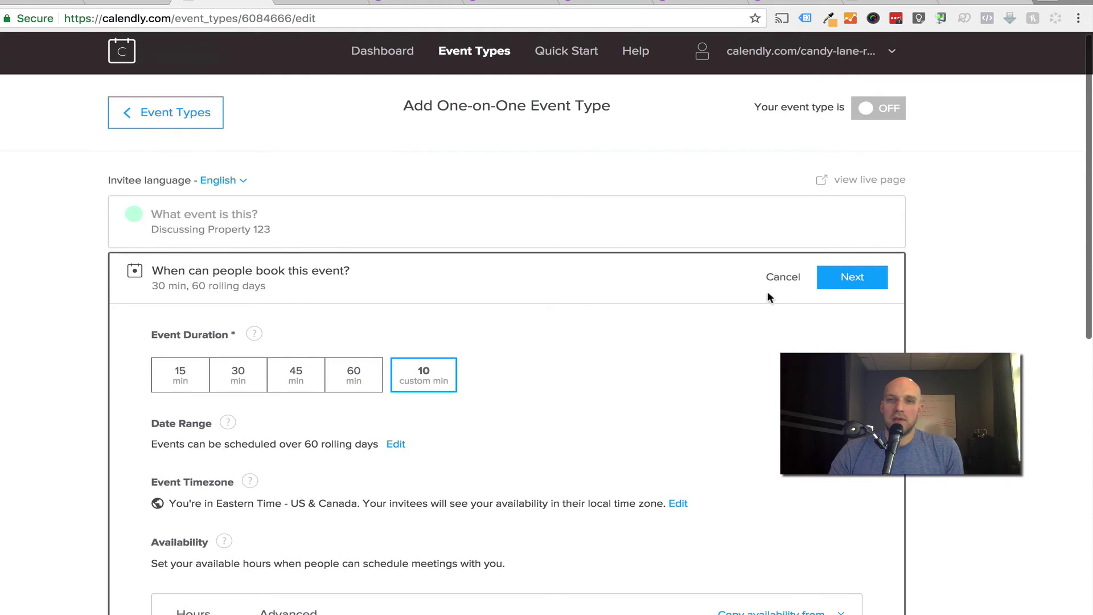
Save the 10-minute booking settings and open the event's Invitee Questions.
left_click(853, 277)
scroll(512, 373, "down", 2)
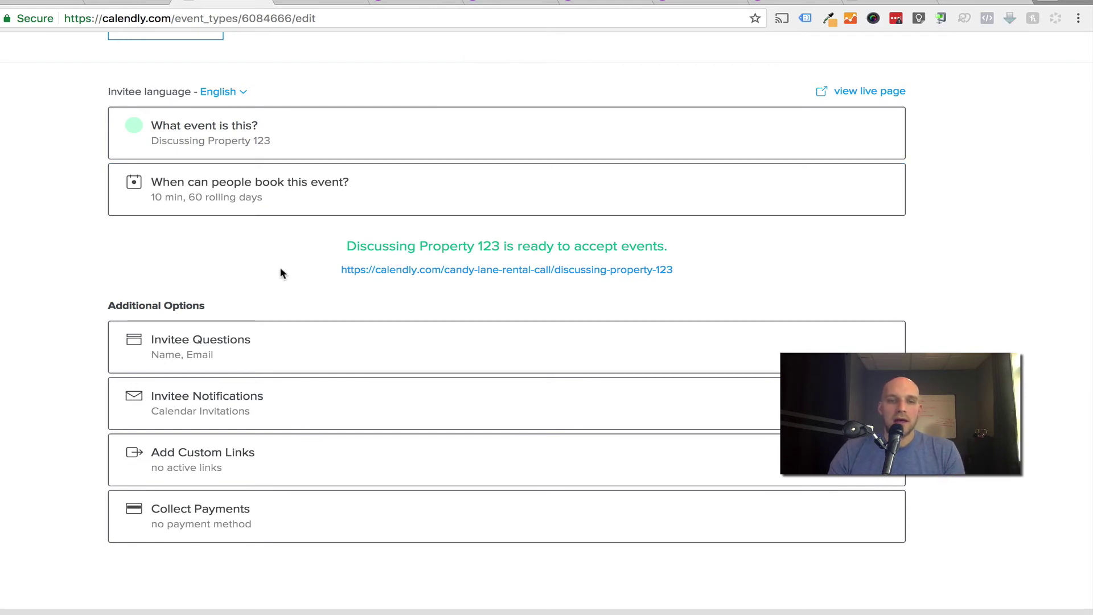
scroll(280, 273, "down", 1)
left_click(224, 347)
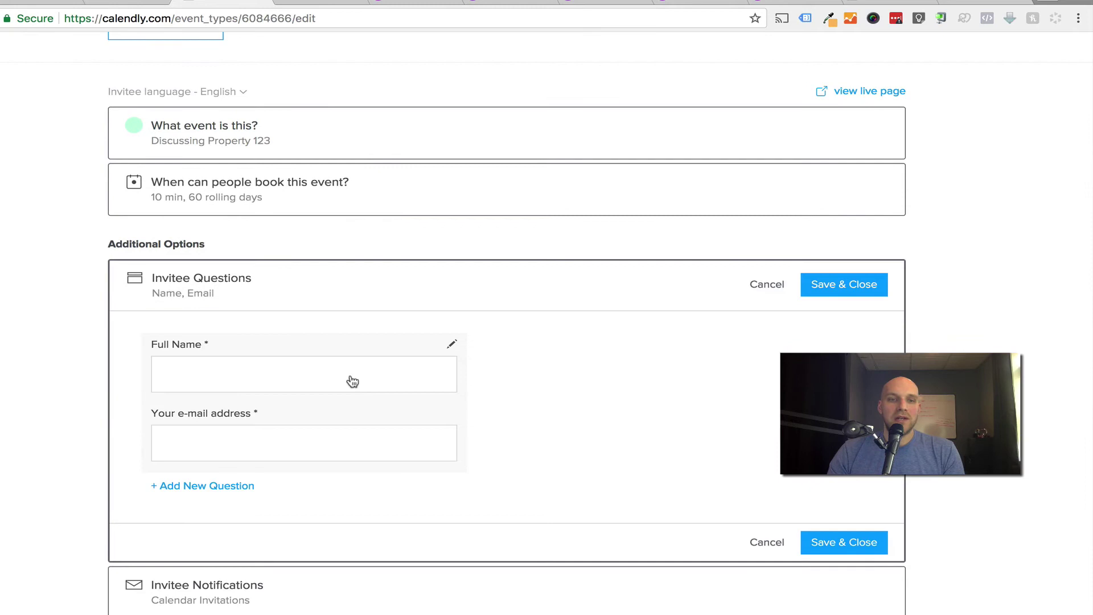
Add a required single-line question 'Phone Number I Can Reach You At:' and save.
left_click(224, 488)
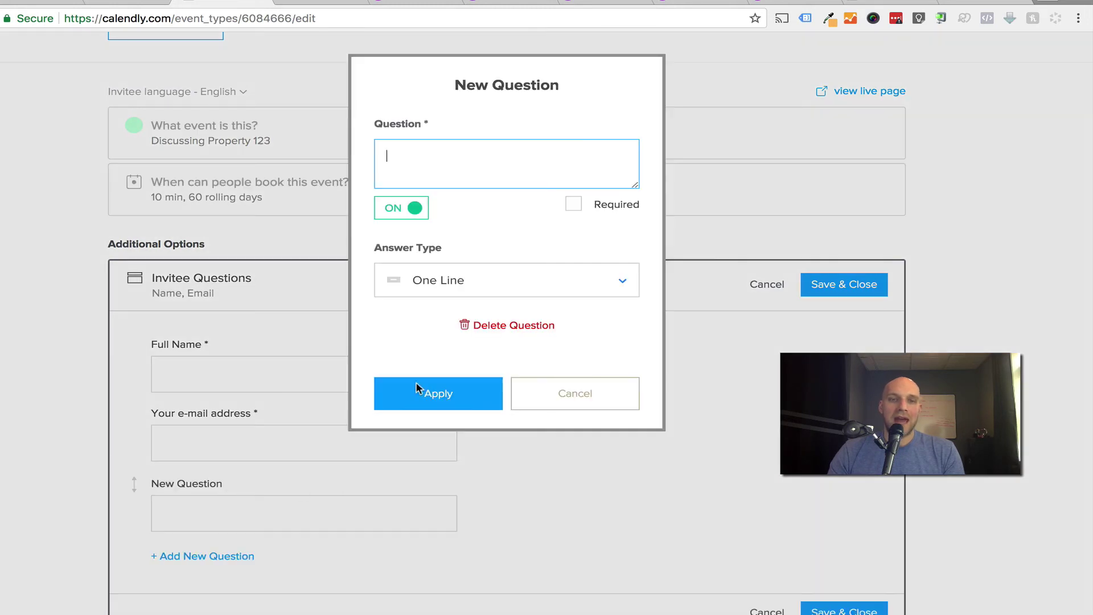
type("Pho")
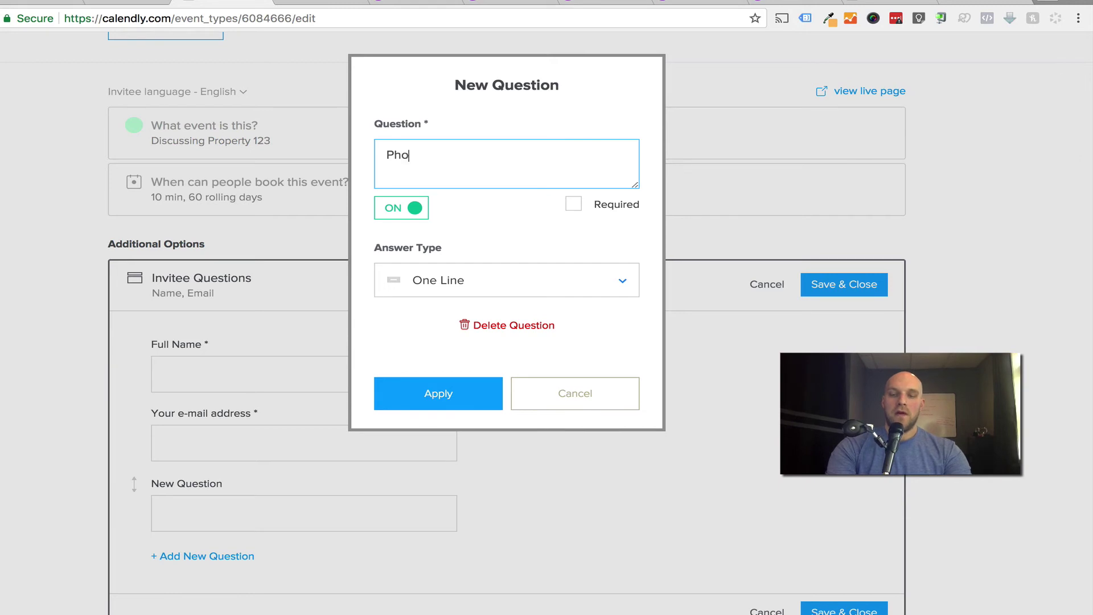
type("ne Number I")
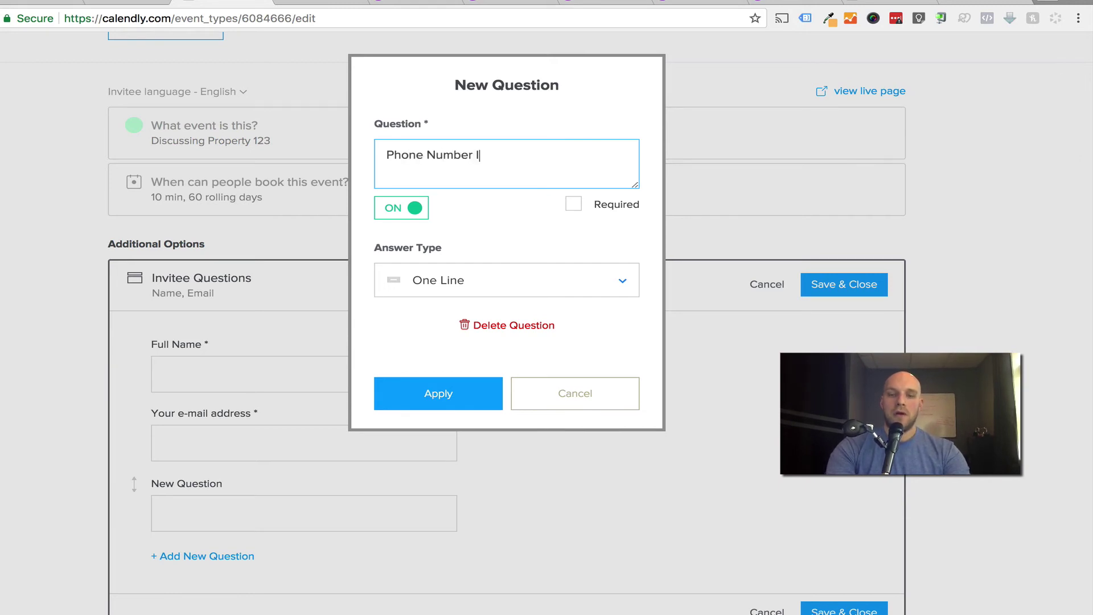
type(" Can Re")
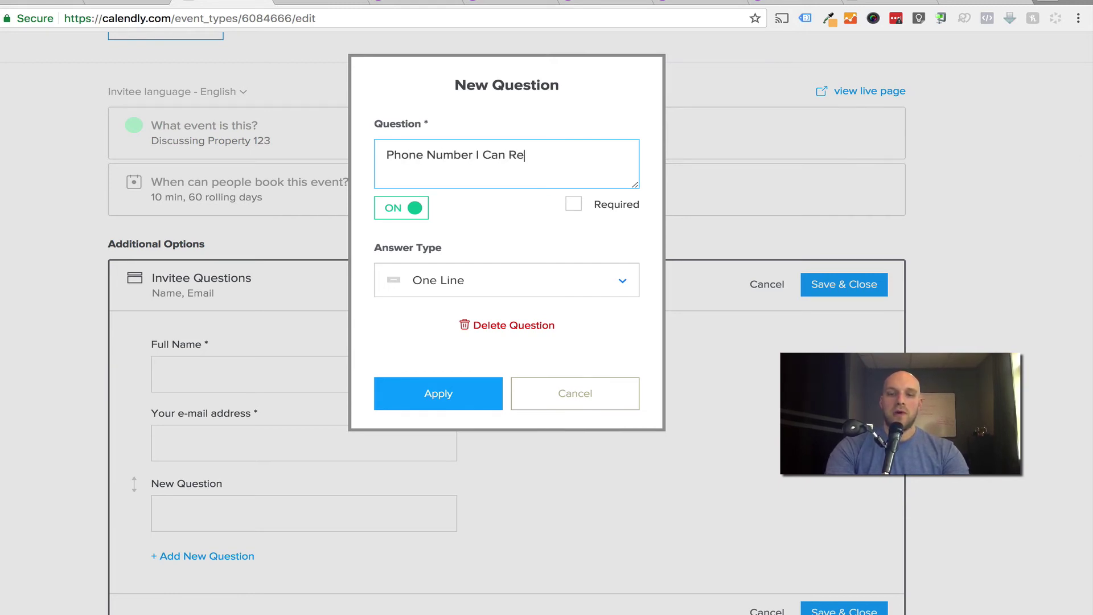
type("ach You At")
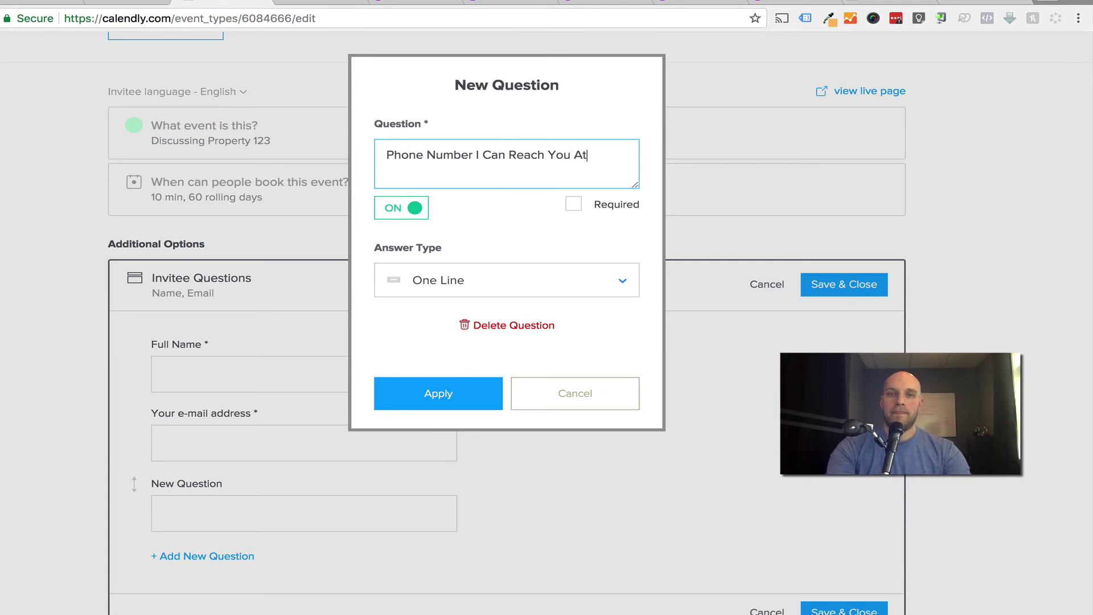
type(":")
left_click(529, 283)
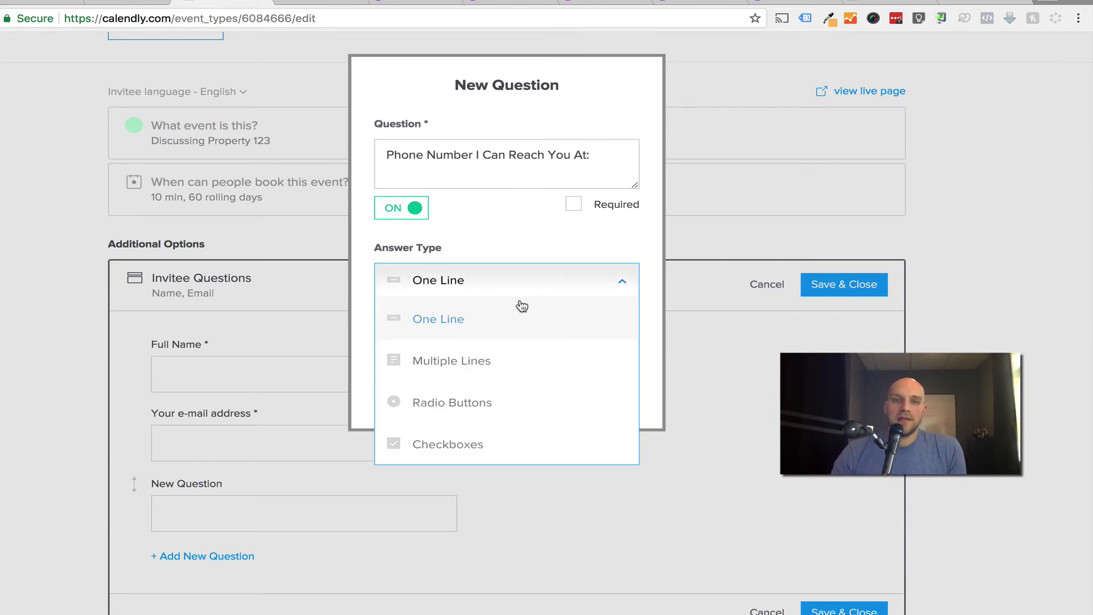
left_click(494, 320)
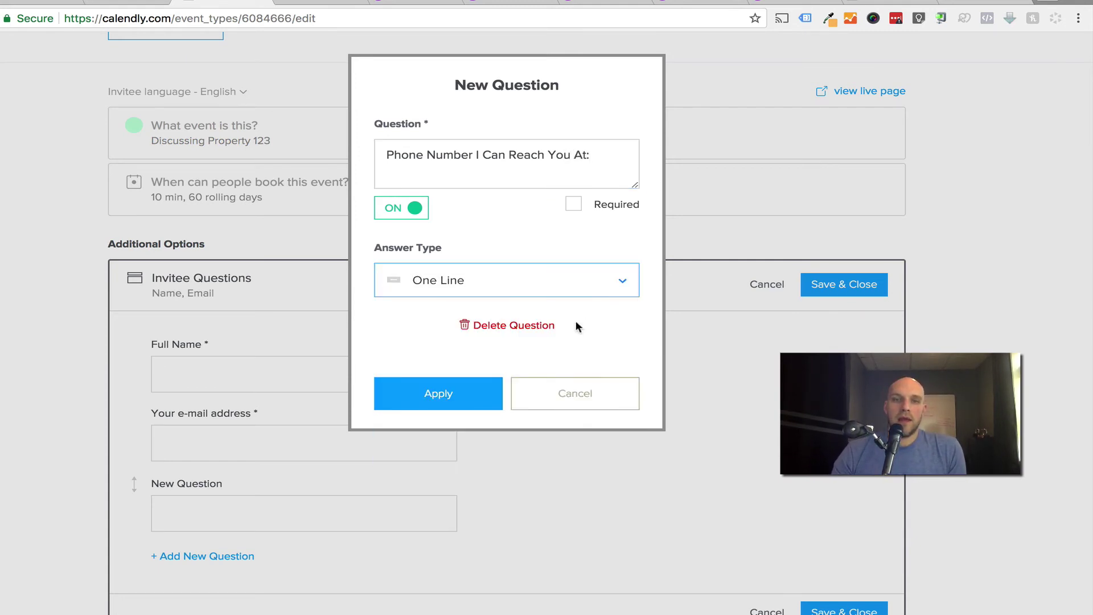
left_click(573, 204)
left_click(433, 391)
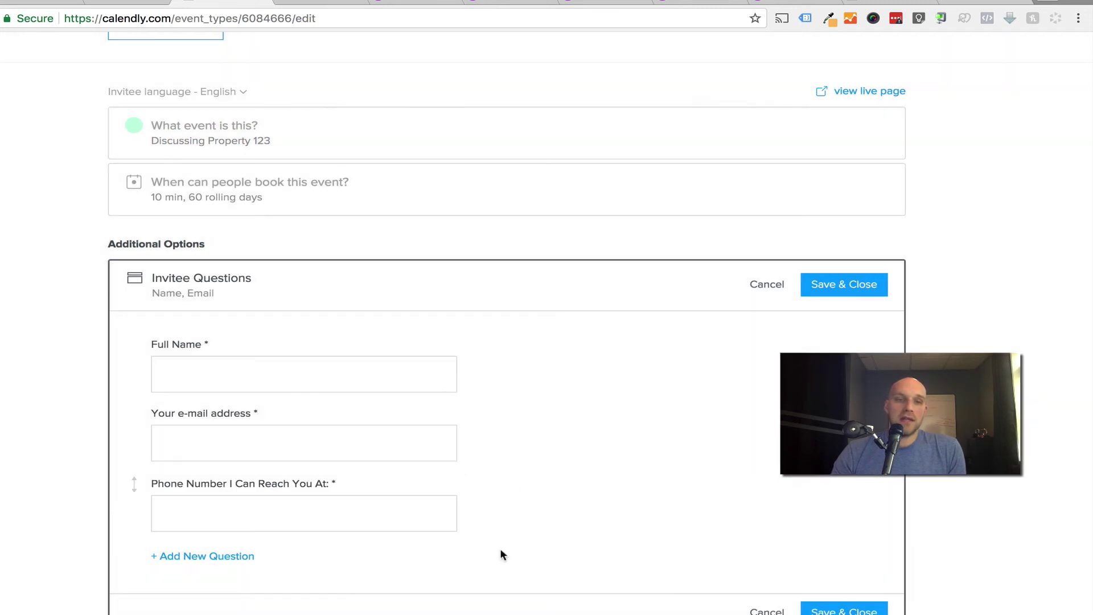
scroll(511, 497, "down", 1)
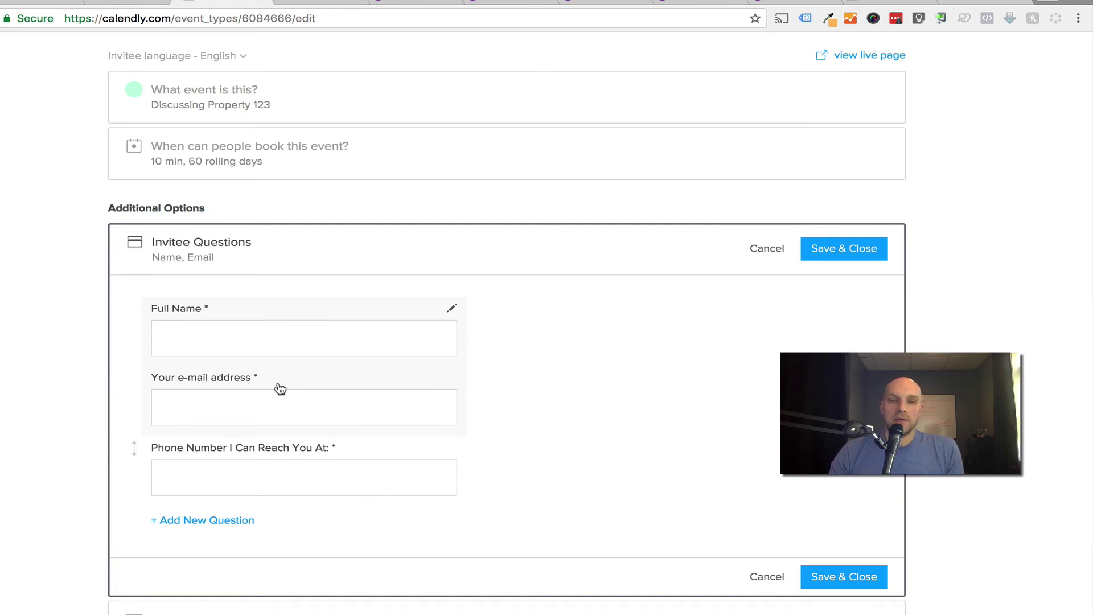
scroll(626, 536, "down", 1)
left_click(846, 545)
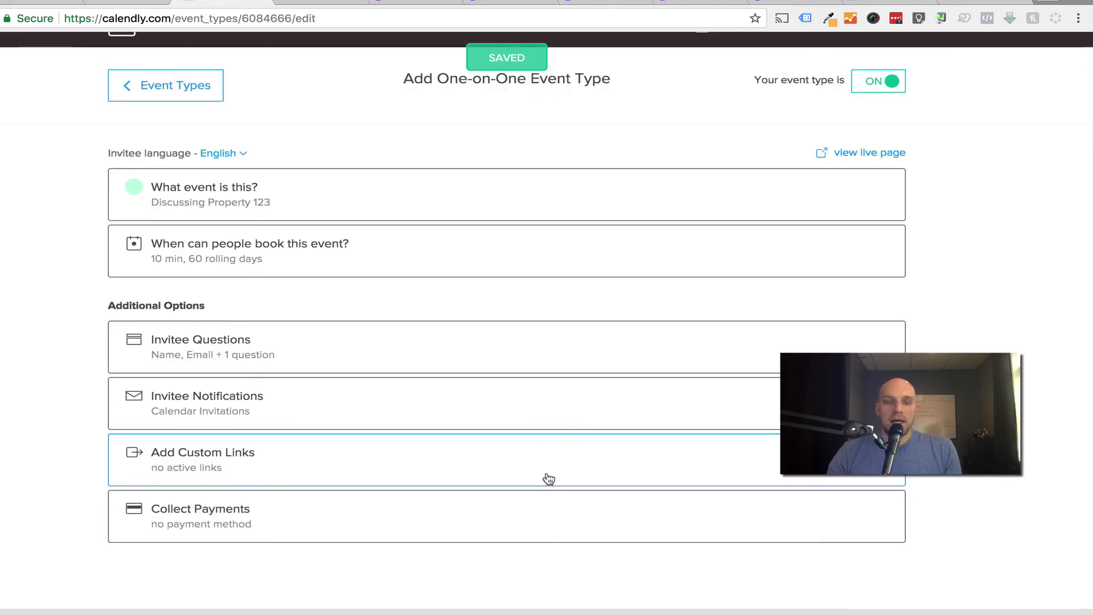
Open the Discussing Property 123 event from Event Types and view its live booking page.
scroll(481, 449, "up", 1)
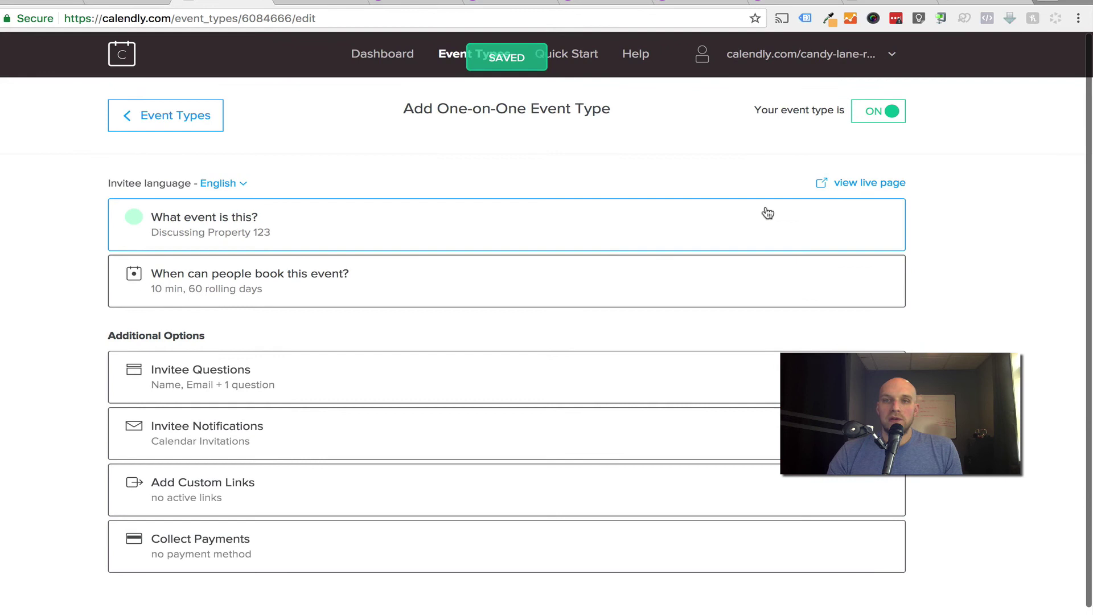
scroll(717, 247, "down", 1)
scroll(598, 431, "up", 1)
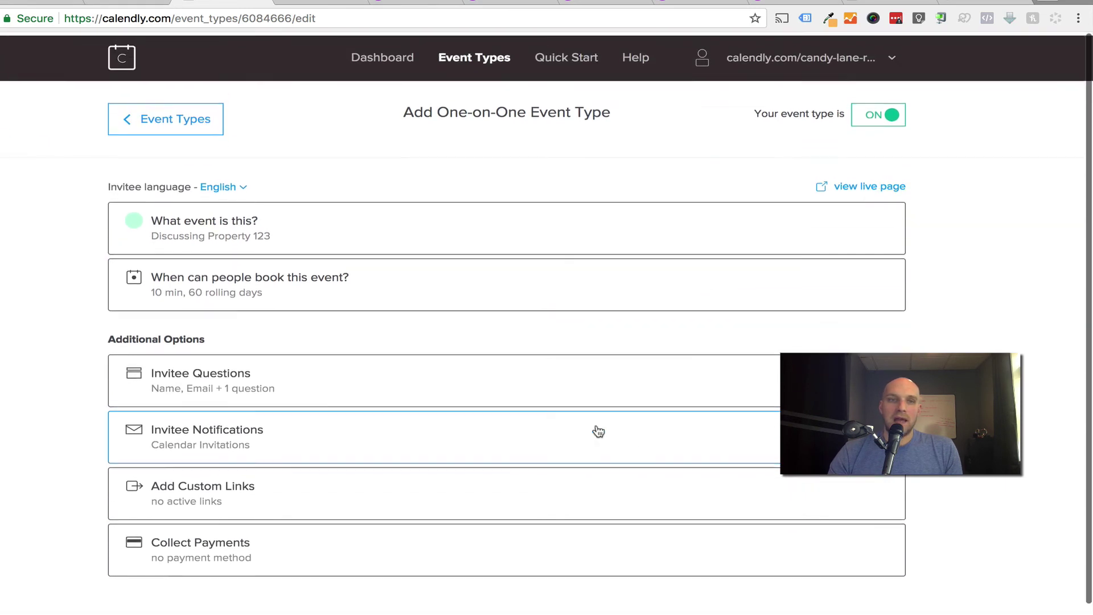
left_click(466, 56)
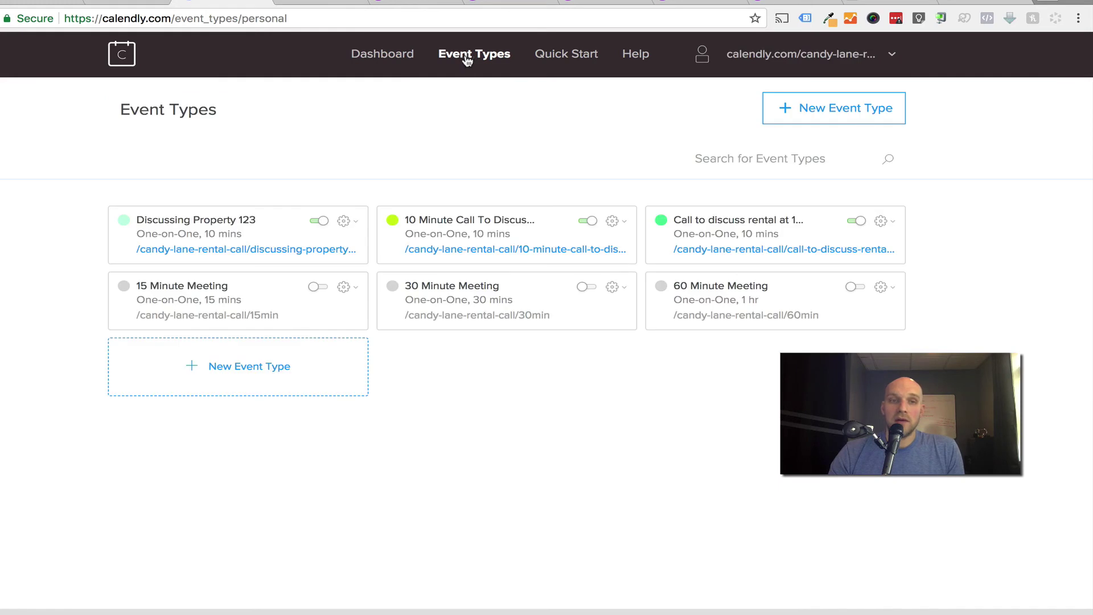
left_click(198, 226)
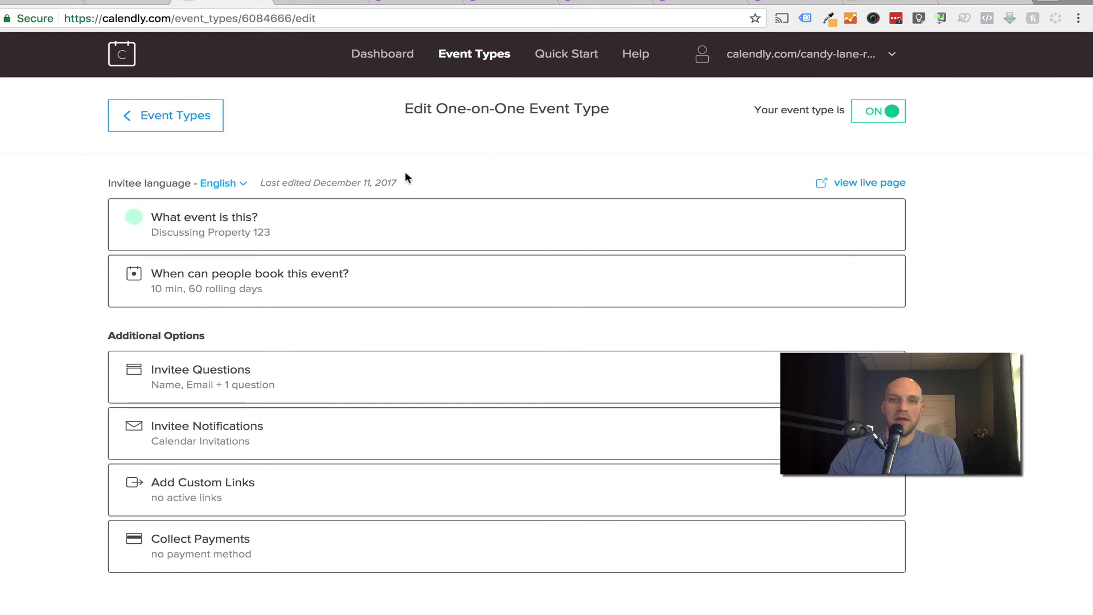
left_click(879, 187)
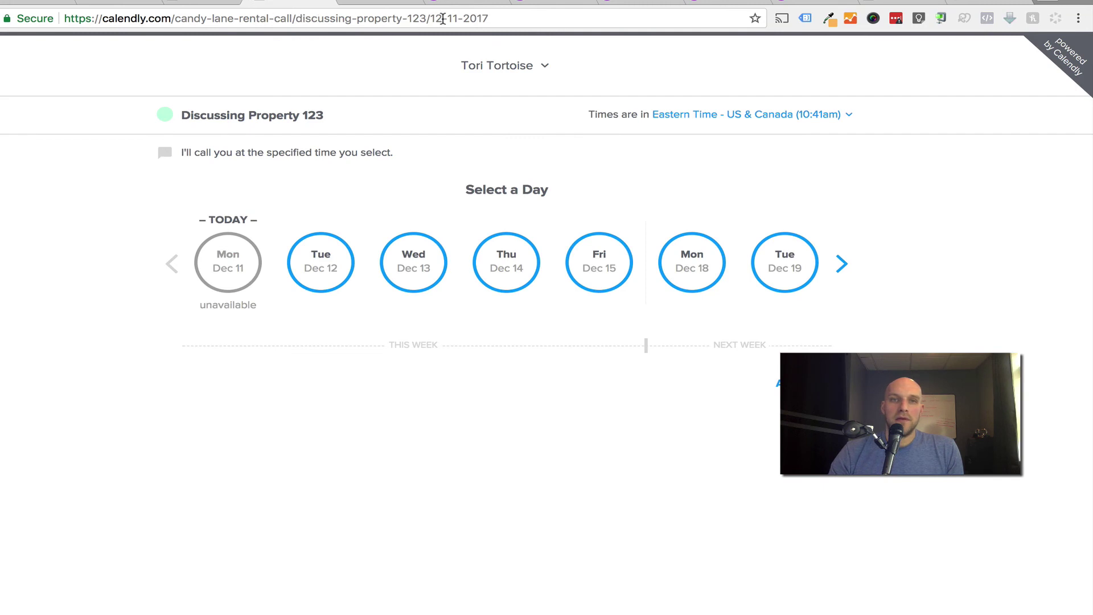
Copy the Discussing Property 123 booking link and load it in a private browser window.
left_click_drag(430, 17, 34, 18)
key("ctrl+c")
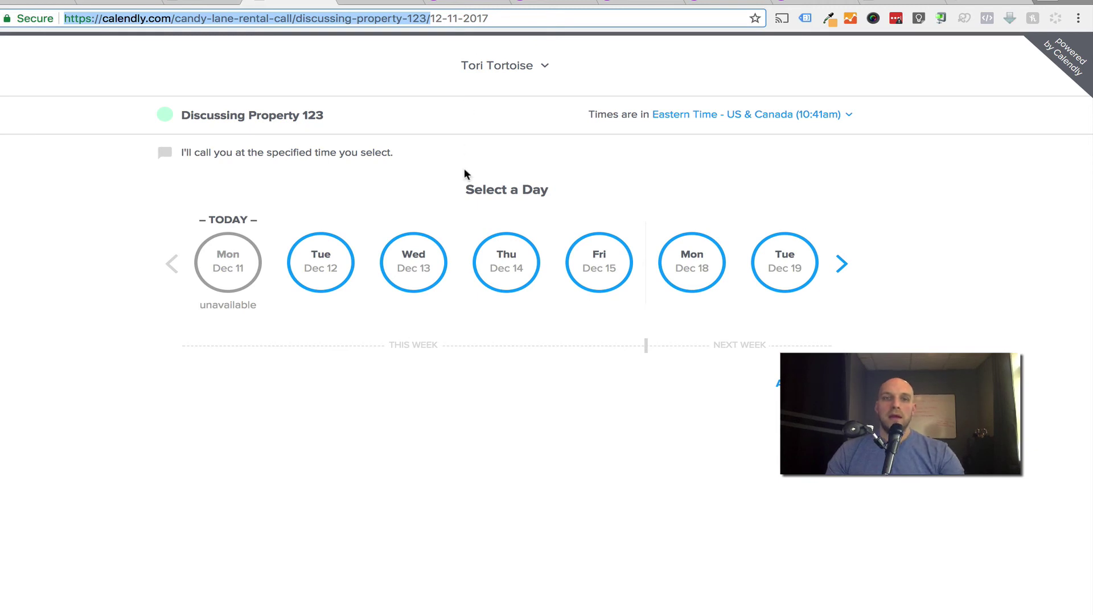
key("ctrl+shift+n")
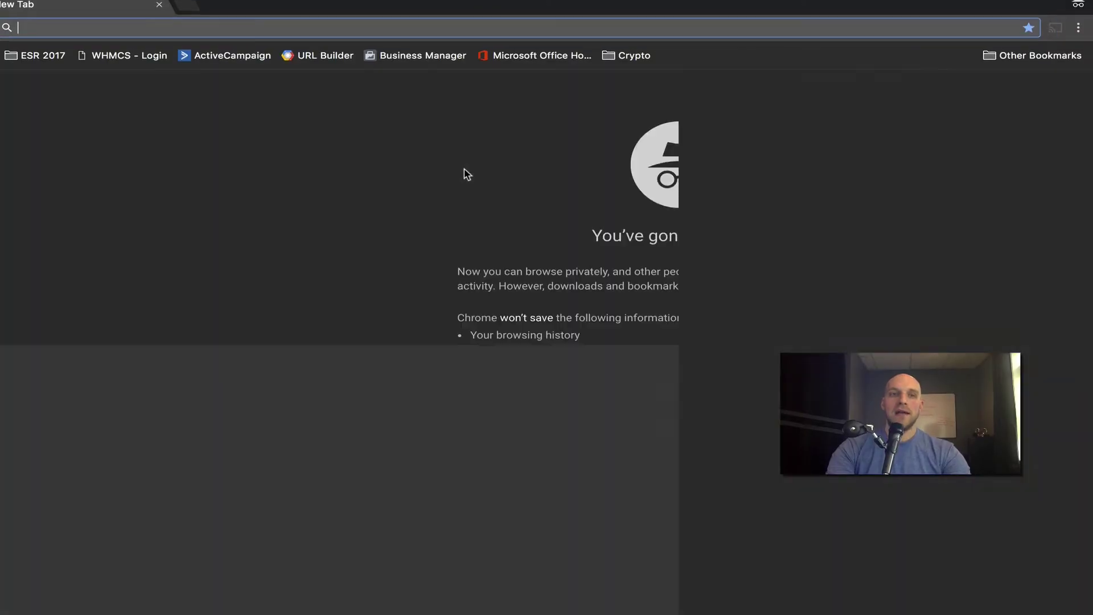
key("ctrl+v")
key("Return")
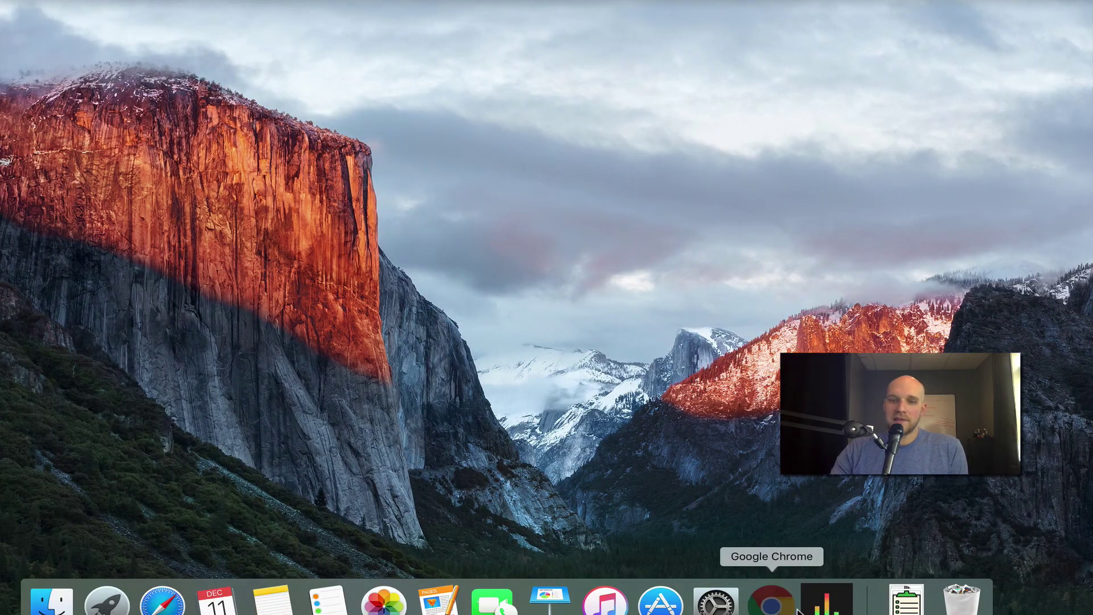
Return to Chrome's Gmail tab showing the test thread with the canned reply and Calendly link.
left_click(770, 598)
left_click(114, 2)
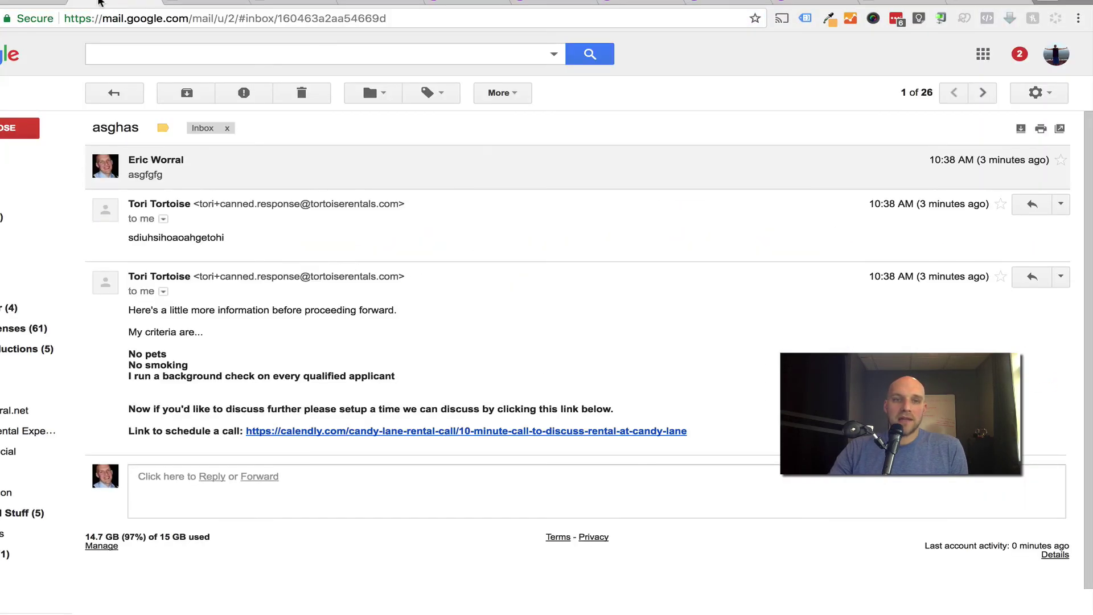